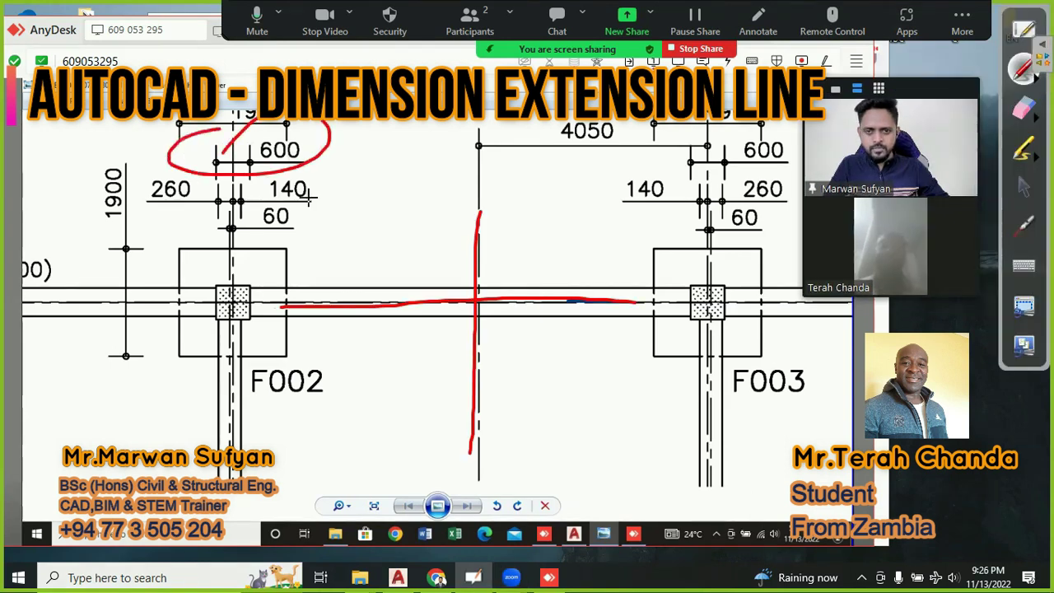
Step: Erase the red ellipse and strokes drawn over footings F002 and F003 on the shared plan
{"action": "left_click", "coordinate": [1023, 109]}
{"action": "mouse_move", "coordinate": [358, 157]}
{"action": "left_mouse_down"}
{"action": "mouse_move", "coordinate": [278, 148]}
{"action": "mouse_move", "coordinate": [478, 212]}
{"action": "mouse_move", "coordinate": [479, 498]}
{"action": "mouse_move", "coordinate": [631, 318]}
{"action": "mouse_move", "coordinate": [445, 310]}
{"action": "left_mouse_up"}
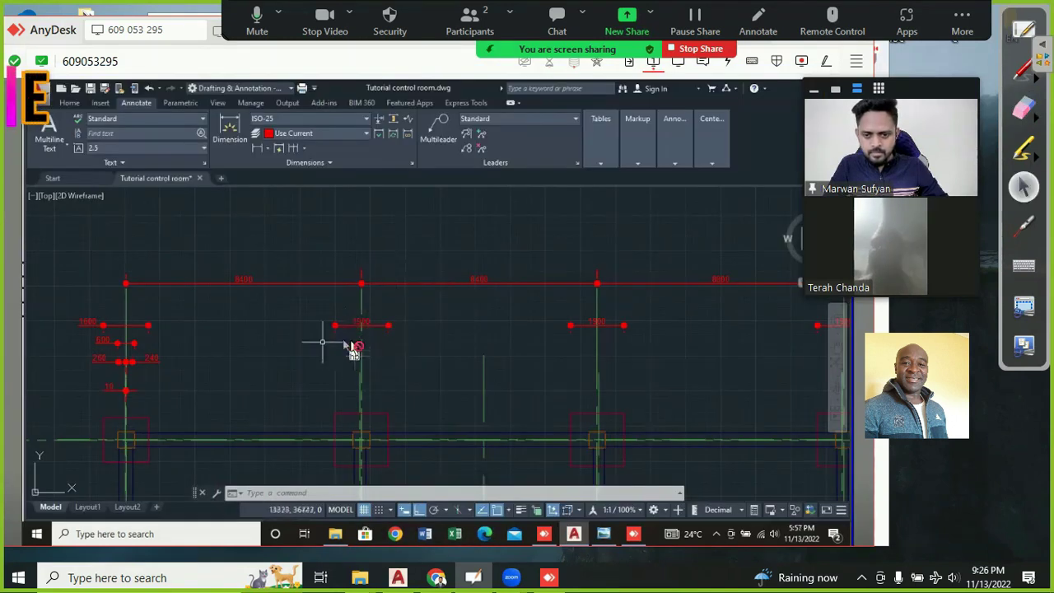
{"action": "scroll", "coordinate": [403, 361], "scroll_direction": "up", "scroll_amount": 5}
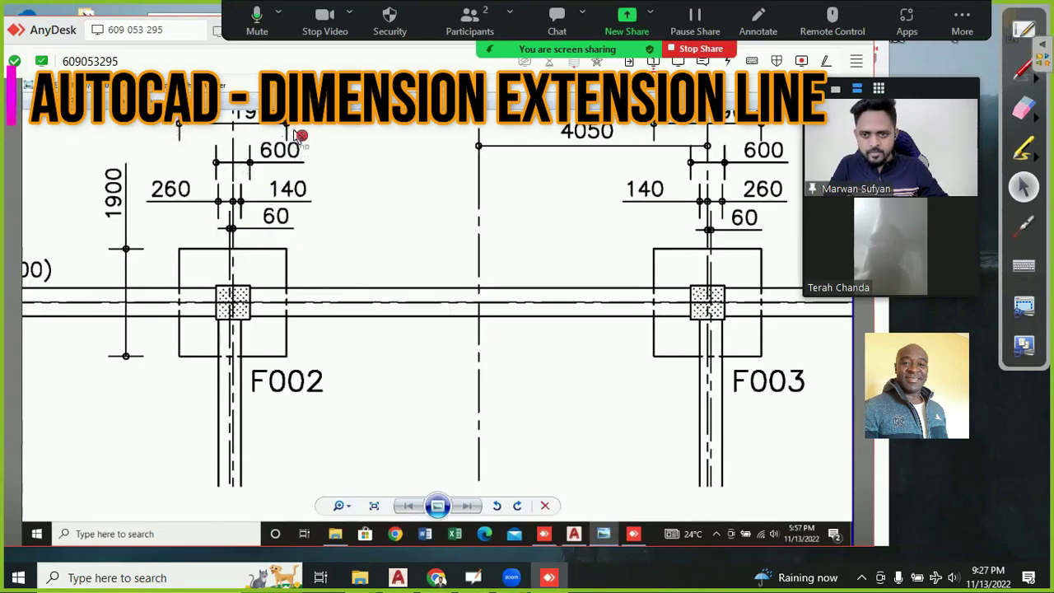
{"action": "scroll", "coordinate": [743, 217], "scroll_direction": "down", "scroll_amount": 2}
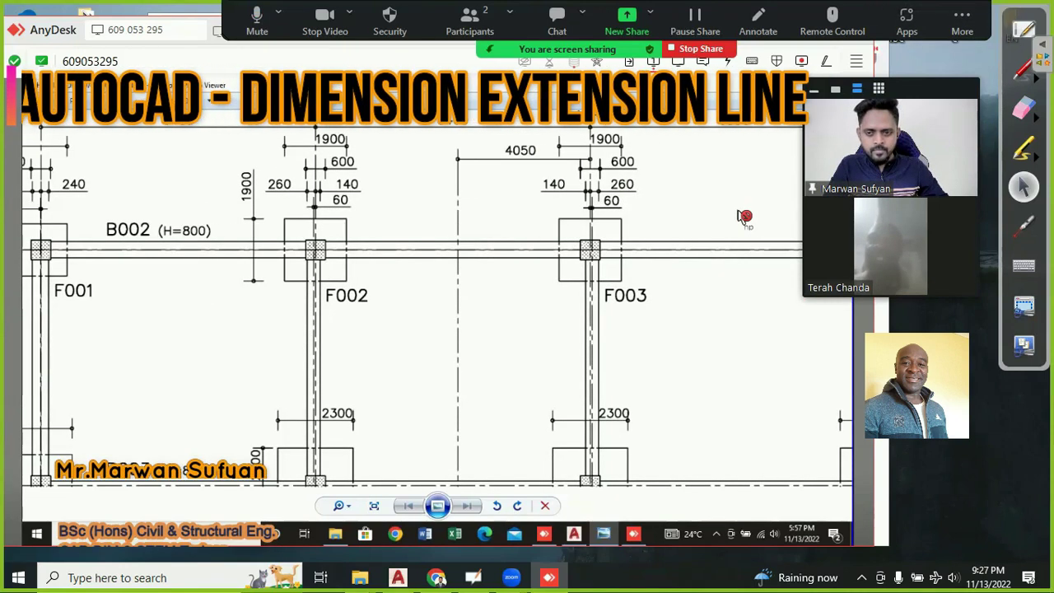
{"action": "scroll", "coordinate": [744, 217], "scroll_direction": "down", "scroll_amount": 1}
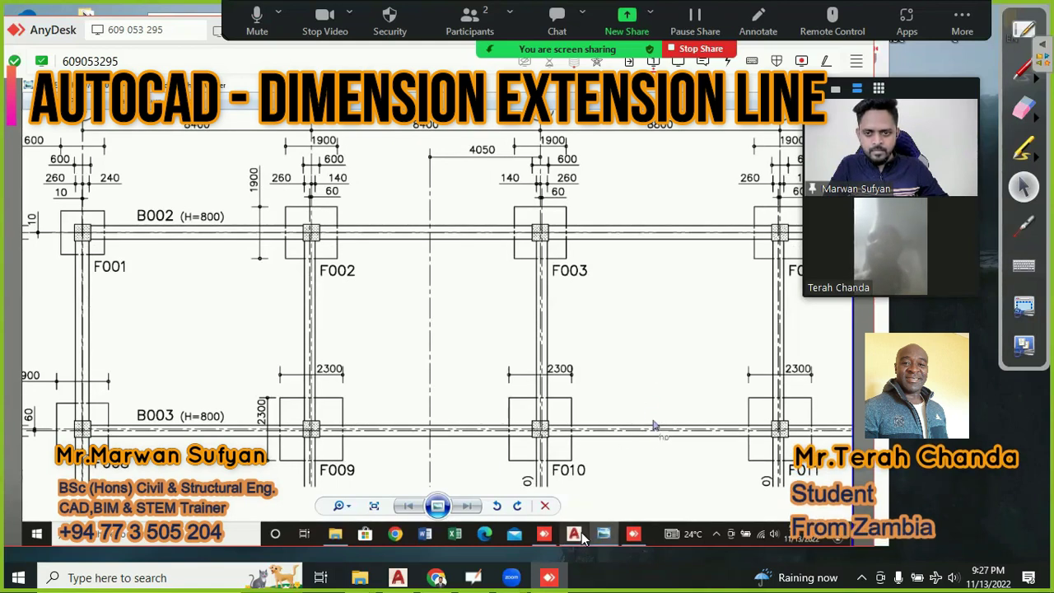
{"action": "mouse_move", "coordinate": [571, 540]}
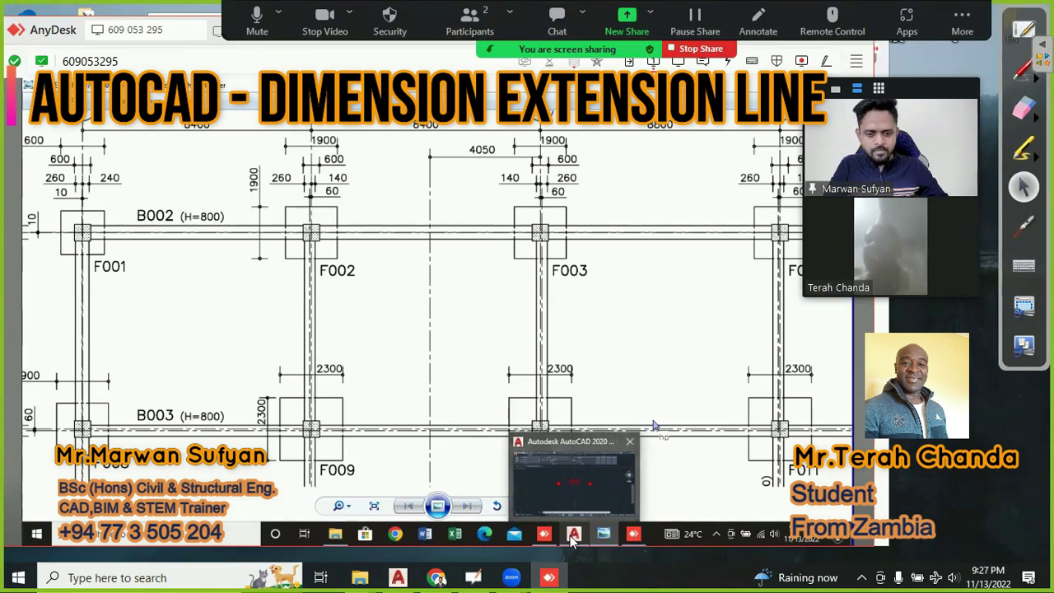
Step: Bring AutoCAD to the front, showing the Start page's templates such as acad.dwt and acadiso.dwt
{"action": "left_click", "coordinate": [574, 536]}
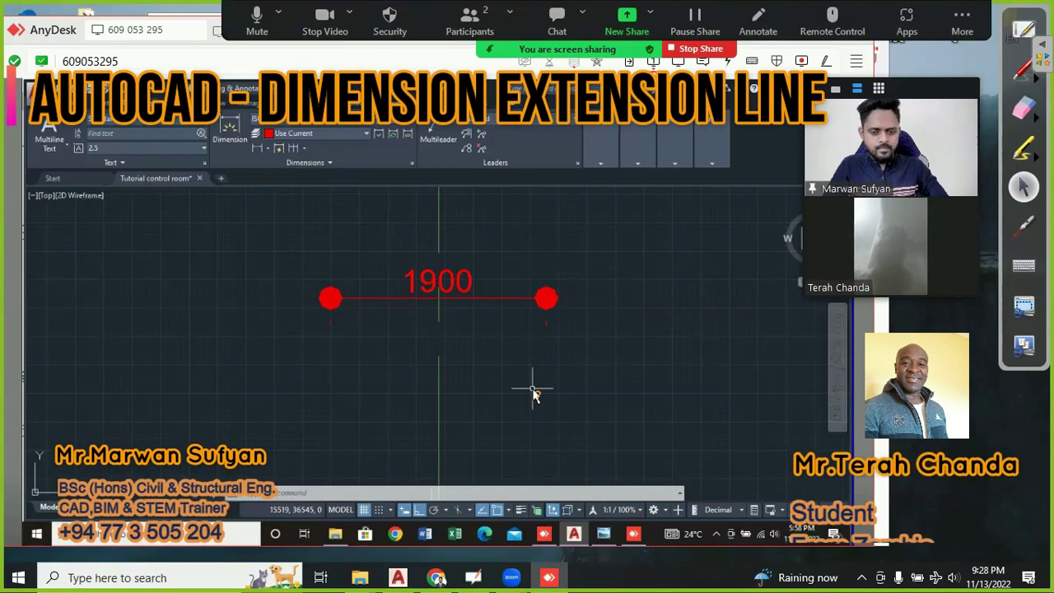
{"action": "scroll", "coordinate": [473, 367], "scroll_direction": "down", "scroll_amount": 8}
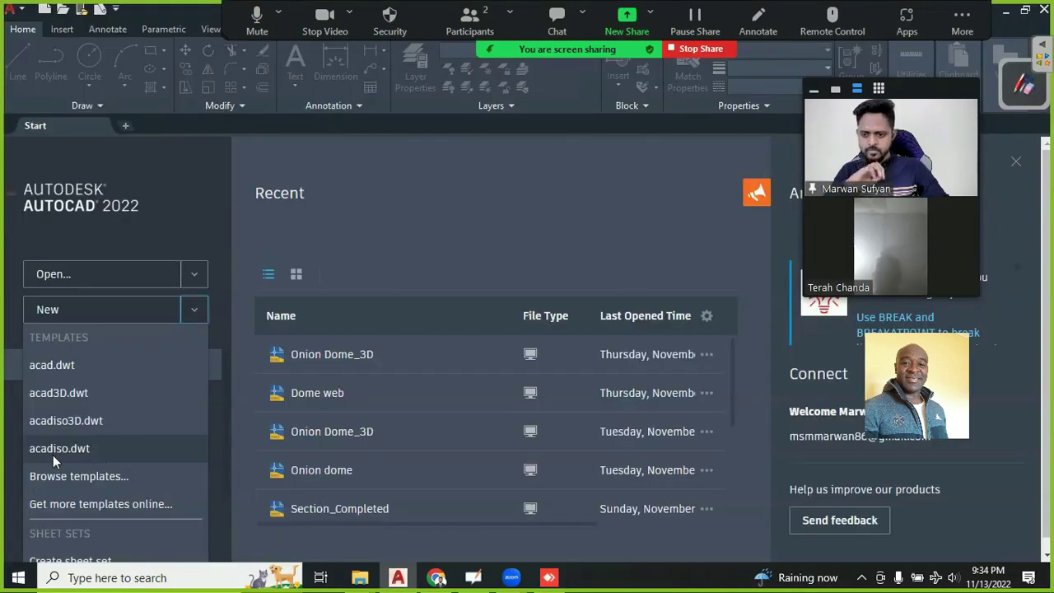
Step: Start a drawing from acadiso.dwt and draw a 2000 by 1500 rectangle with REC
{"action": "left_click", "coordinate": [53, 455]}
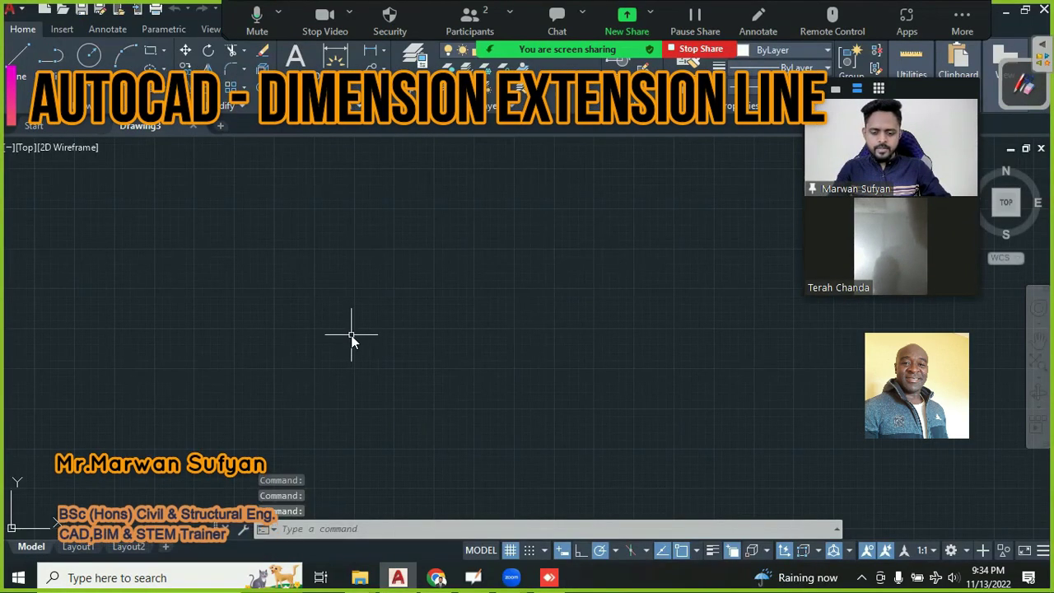
{"action": "type", "text": "rec"}
{"action": "key", "text": "Return"}
{"action": "left_click", "coordinate": [347, 335]}
{"action": "type", "text": "2000"}
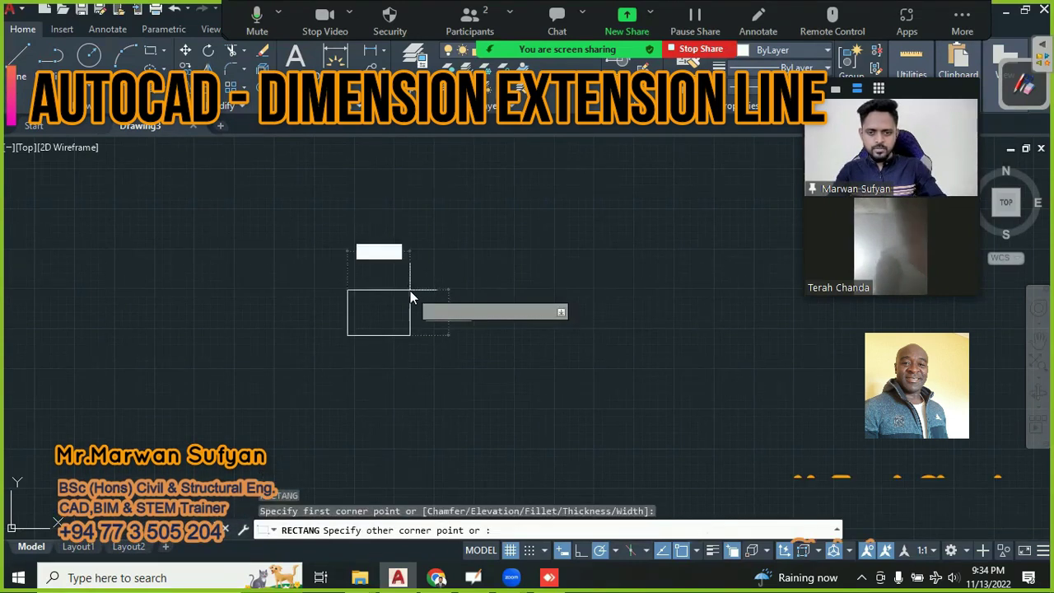
{"action": "key", "text": "Tab"}
{"action": "type", "text": "1"}
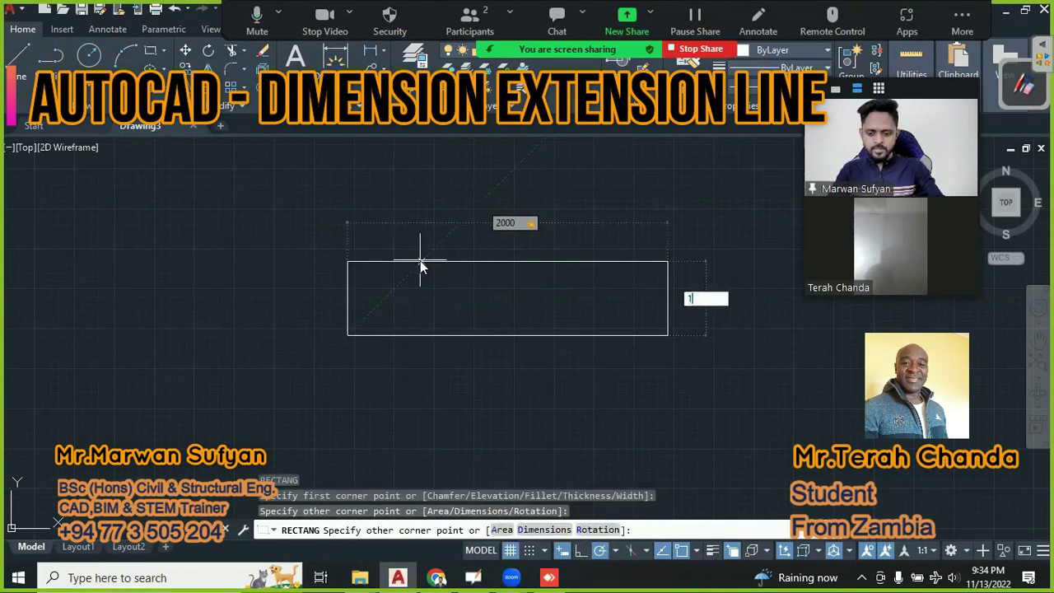
{"action": "type", "text": "500"}
{"action": "key", "text": "Return"}
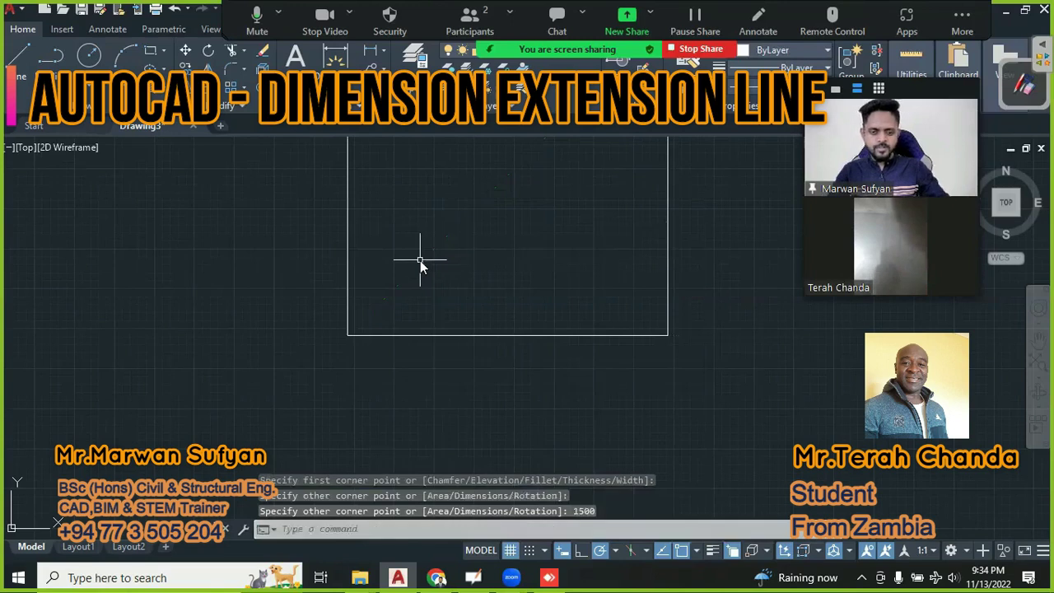
{"action": "scroll", "coordinate": [431, 353], "scroll_direction": "down", "scroll_amount": 3}
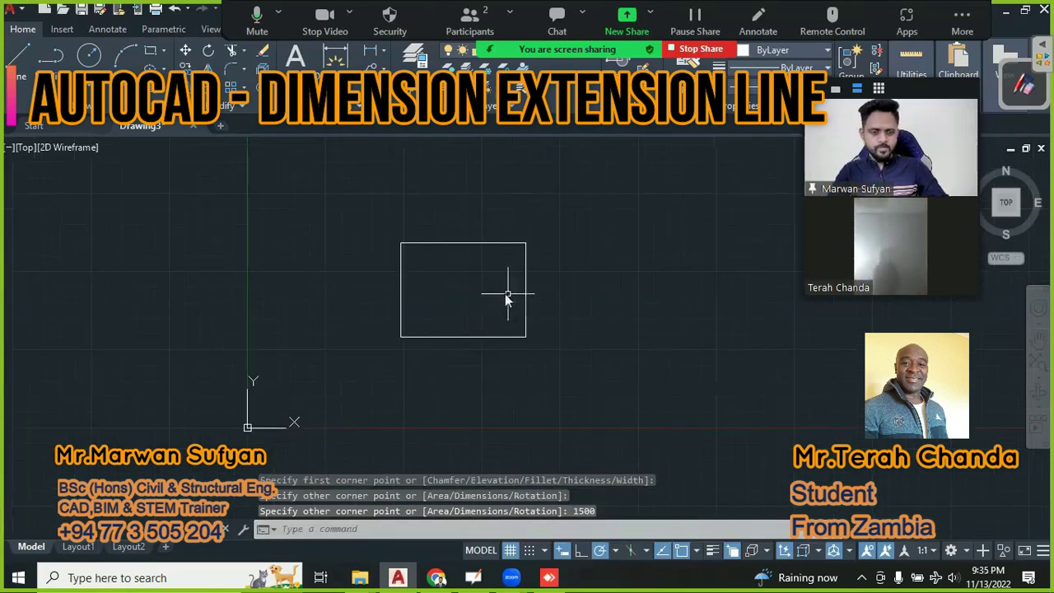
{"action": "scroll", "coordinate": [496, 294], "scroll_direction": "up", "scroll_amount": 2}
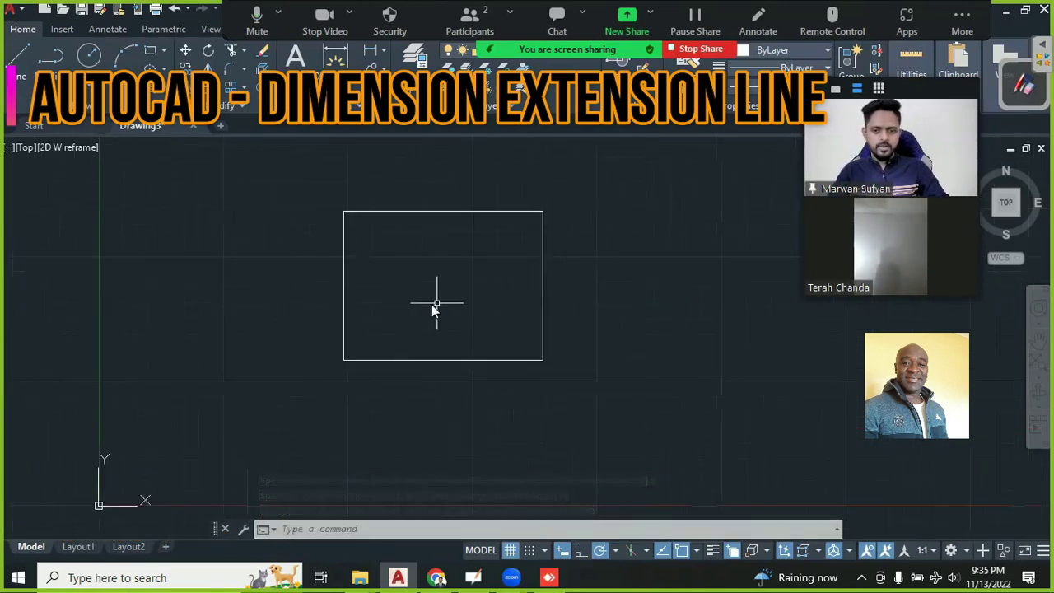
{"action": "scroll", "coordinate": [434, 338], "scroll_direction": "up", "scroll_amount": 2}
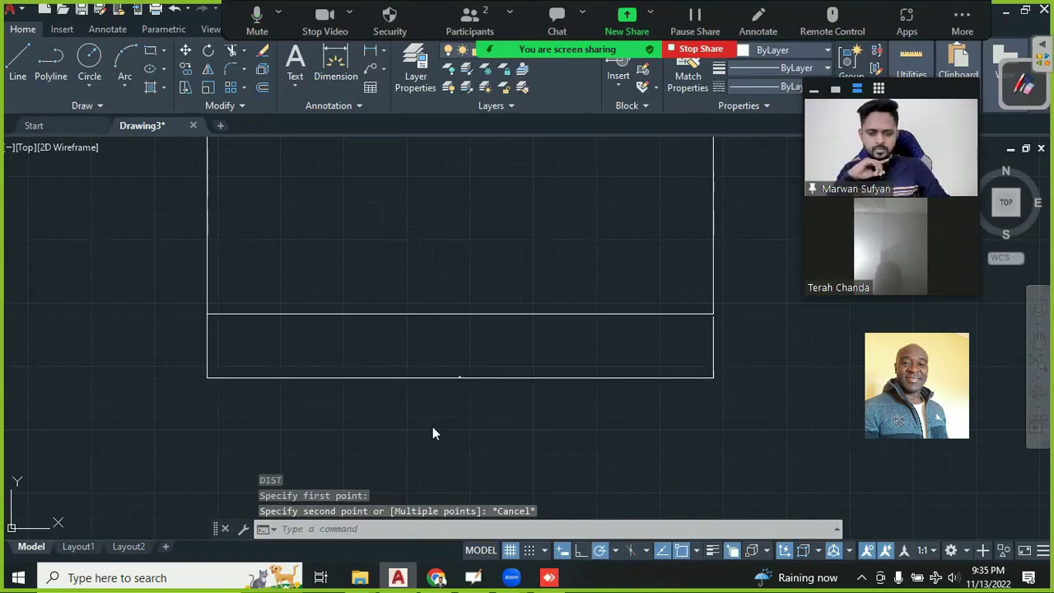
Step: Set the ISO-25 dimension style's arrow size and text height to 50
{"action": "type", "text": "d"}
{"action": "key", "text": "Return"}
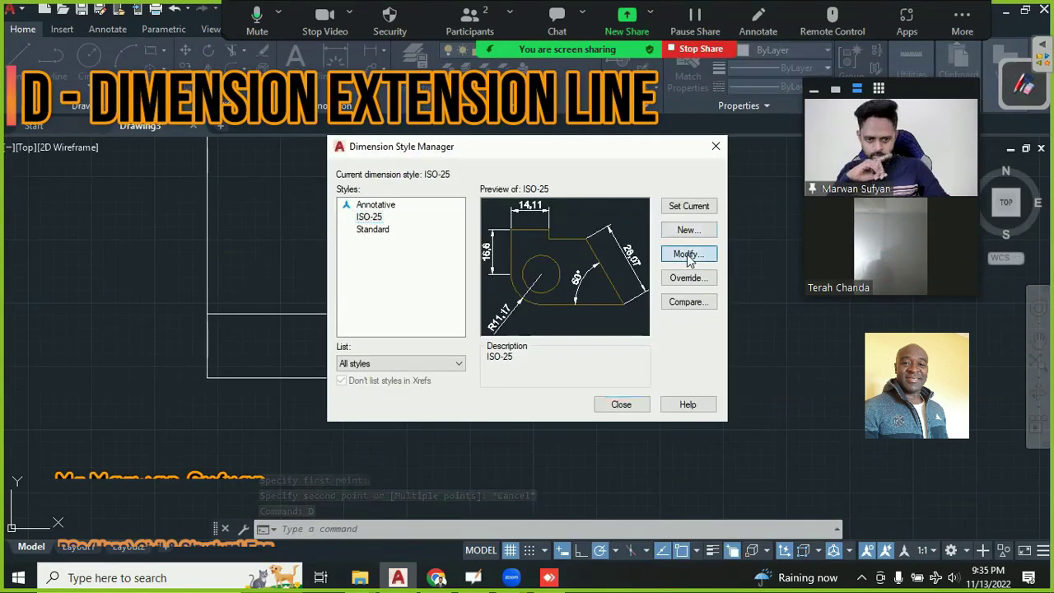
{"action": "left_click", "coordinate": [689, 254]}
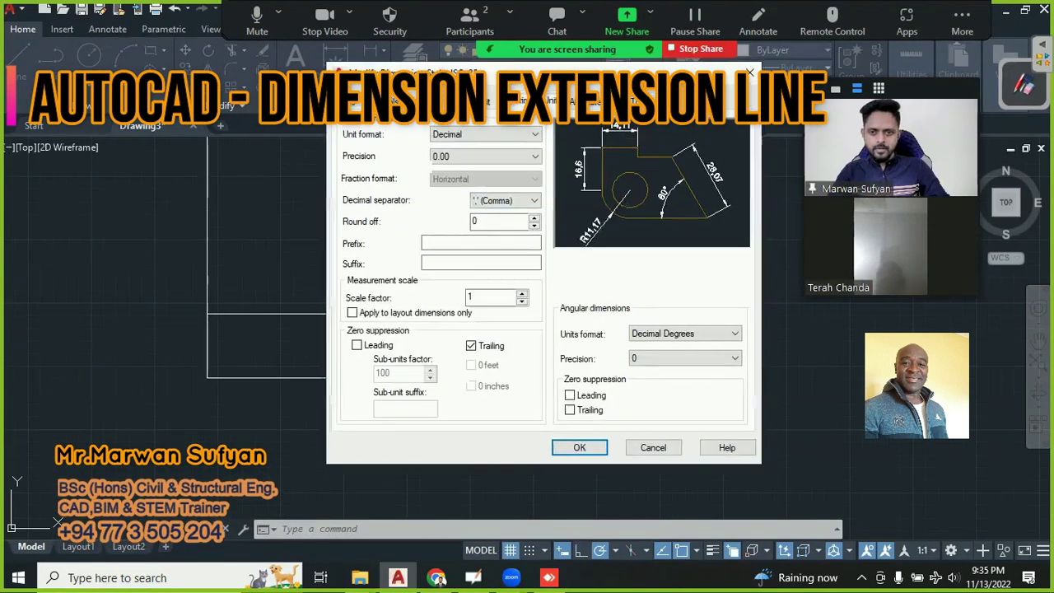
{"action": "left_click", "coordinate": [331, 124]}
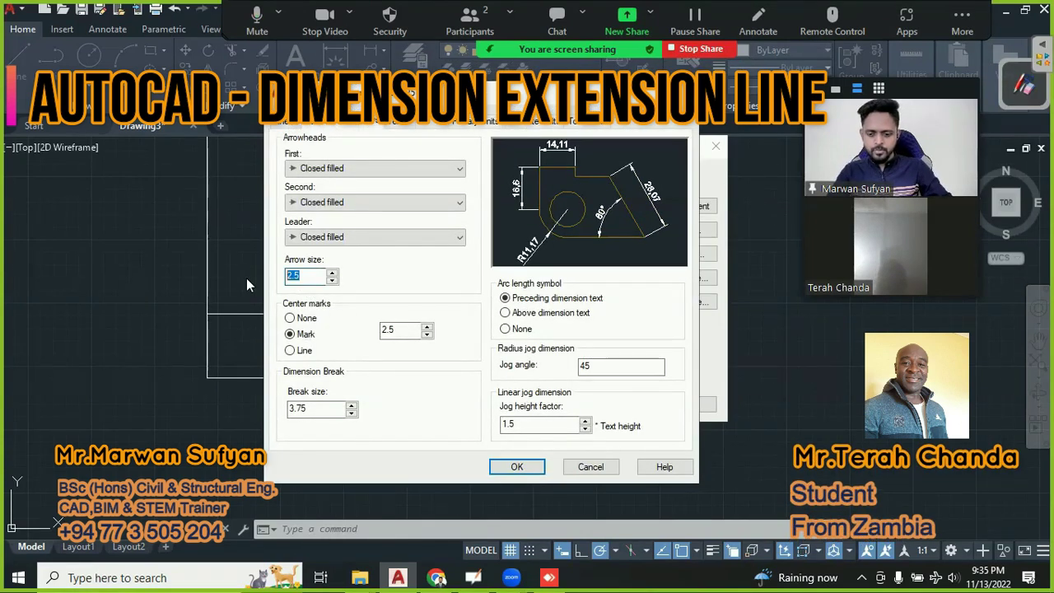
{"action": "type", "text": "50"}
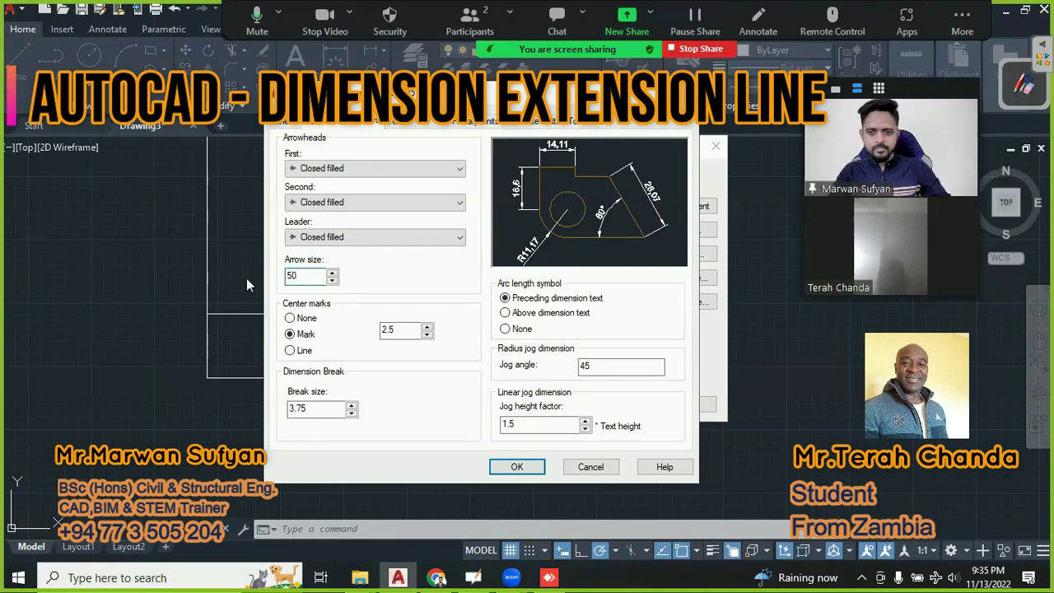
{"action": "left_click", "coordinate": [410, 124]}
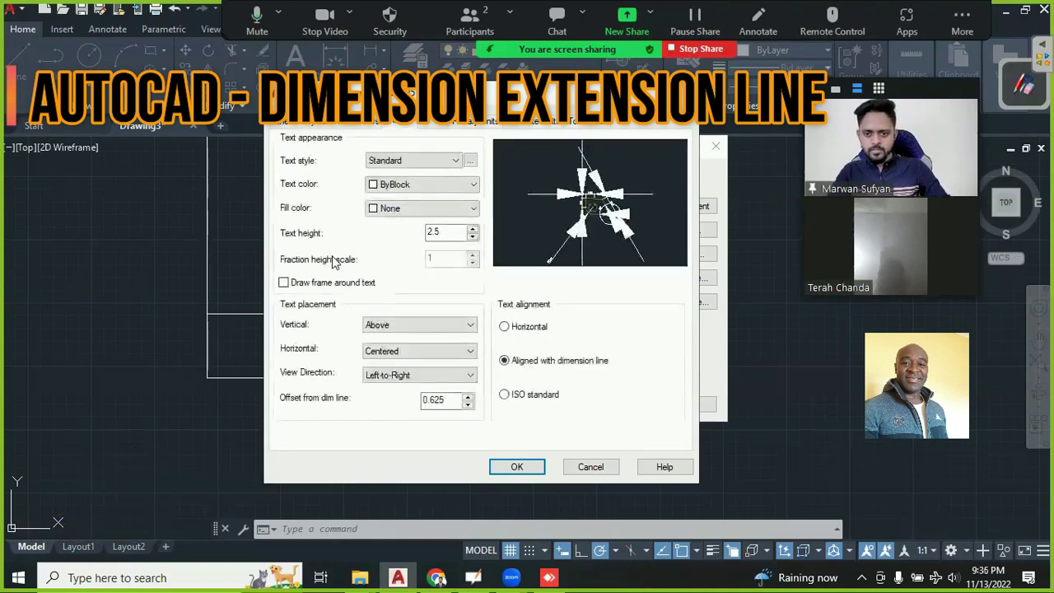
{"action": "type", "text": "50"}
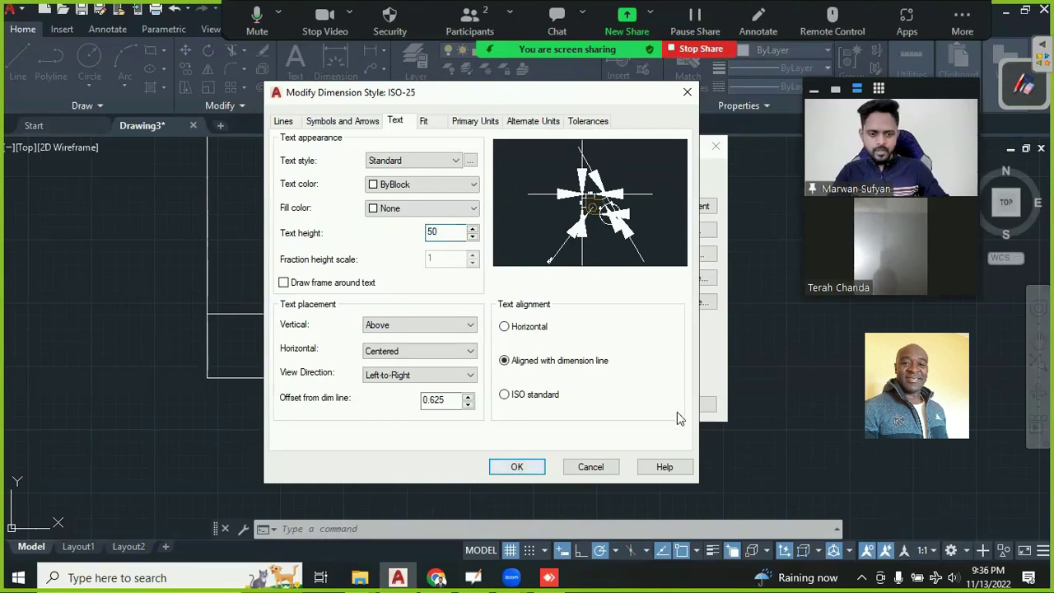
{"action": "key", "text": "Return"}
{"action": "left_click", "coordinate": [621, 402]}
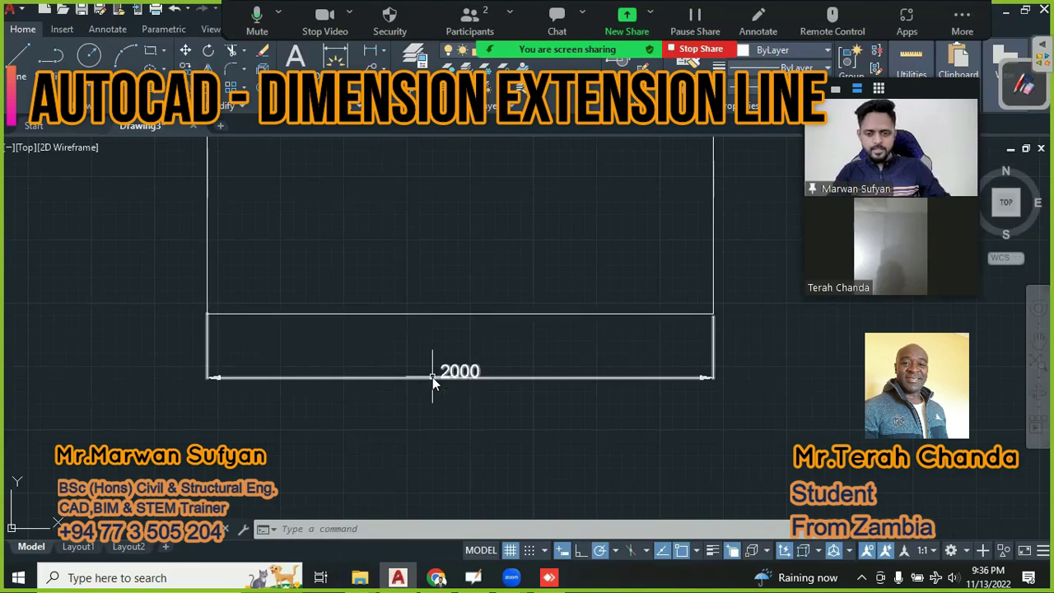
Step: Reopen the Dimension Style Manager to modify ISO-25 again
{"action": "type", "text": "d"}
{"action": "key", "text": "Return"}
{"action": "left_click", "coordinate": [689, 255]}
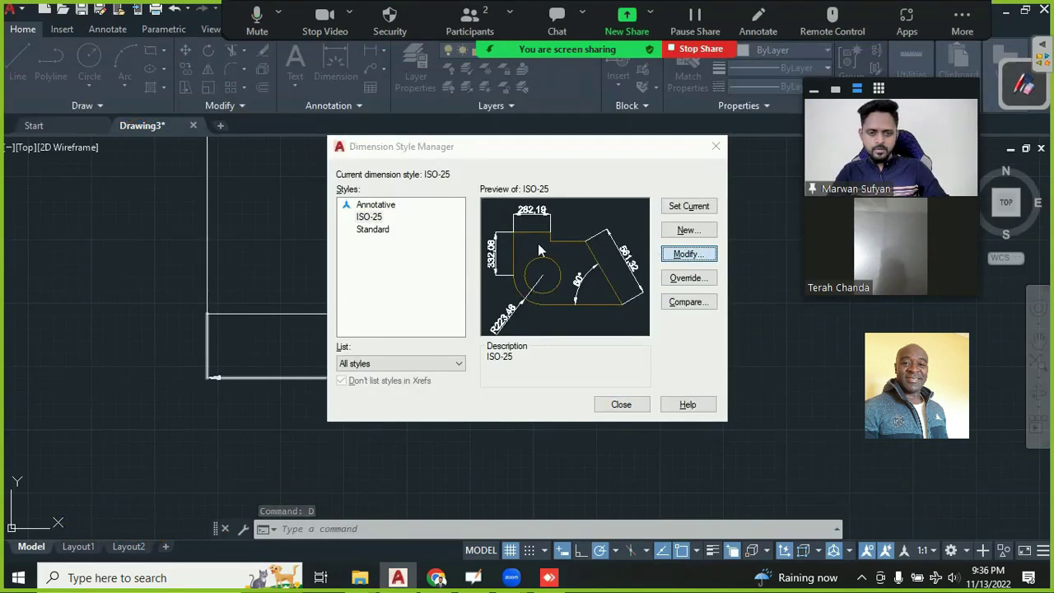
Step: Set ISO-25 extension lines to extend 100 beyond dimension lines and return to the drawing
{"action": "left_click", "coordinate": [283, 122]}
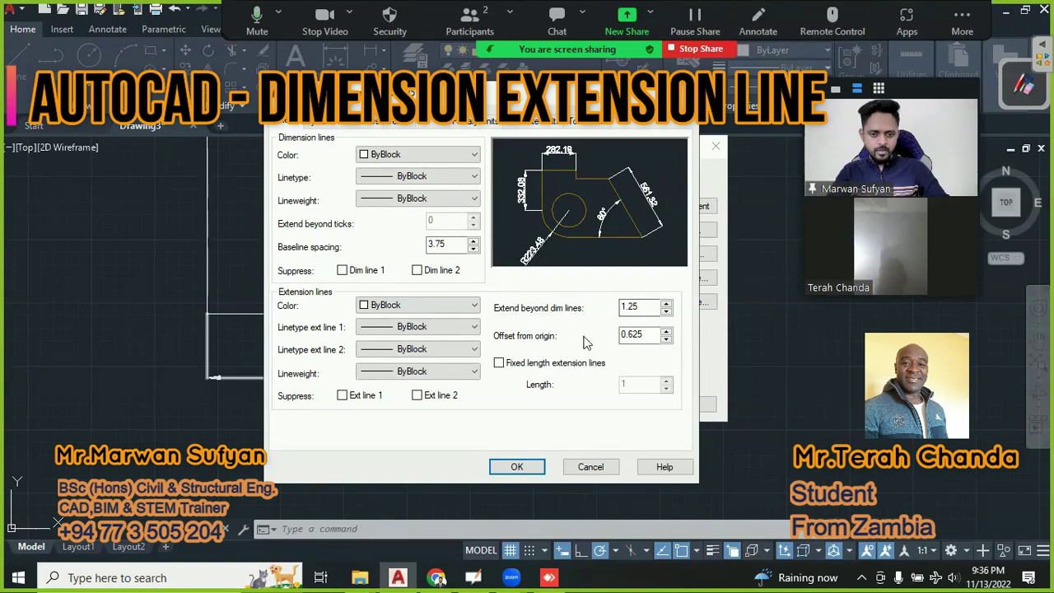
{"action": "type", "text": "100"}
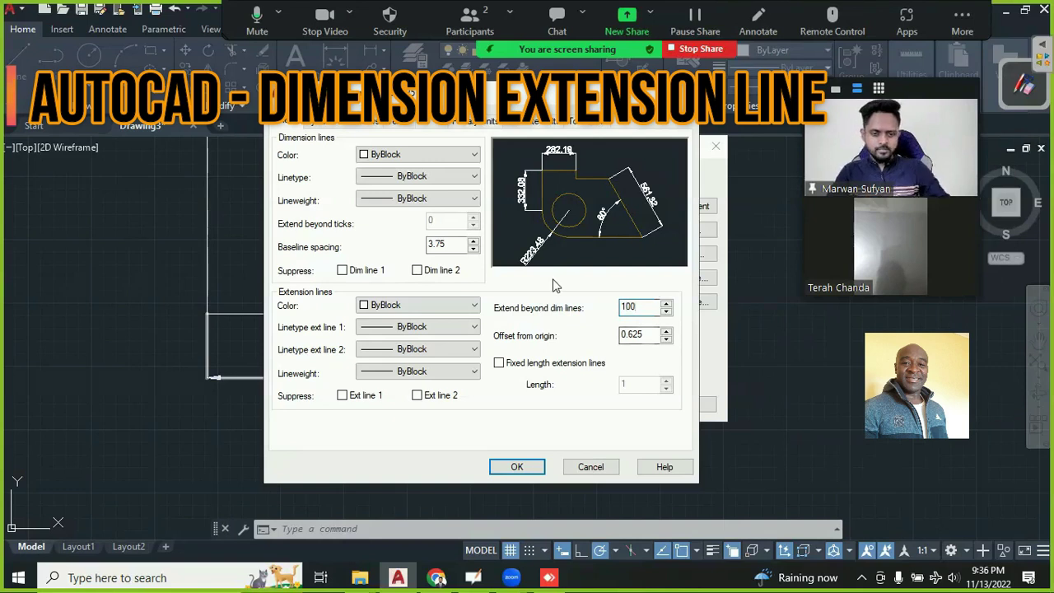
{"action": "key", "text": "Return"}
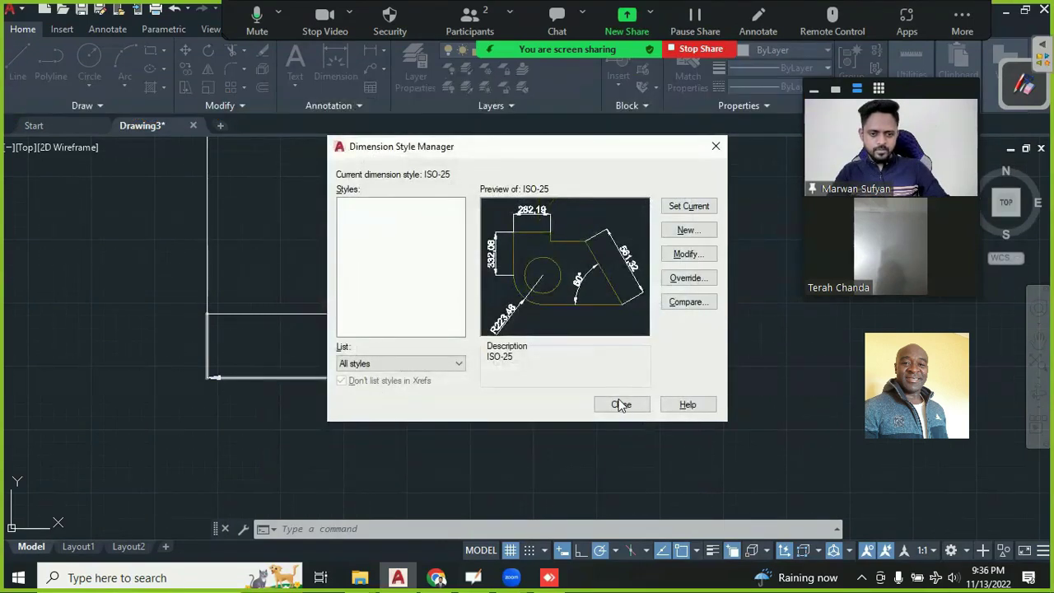
{"action": "left_click", "coordinate": [619, 403]}
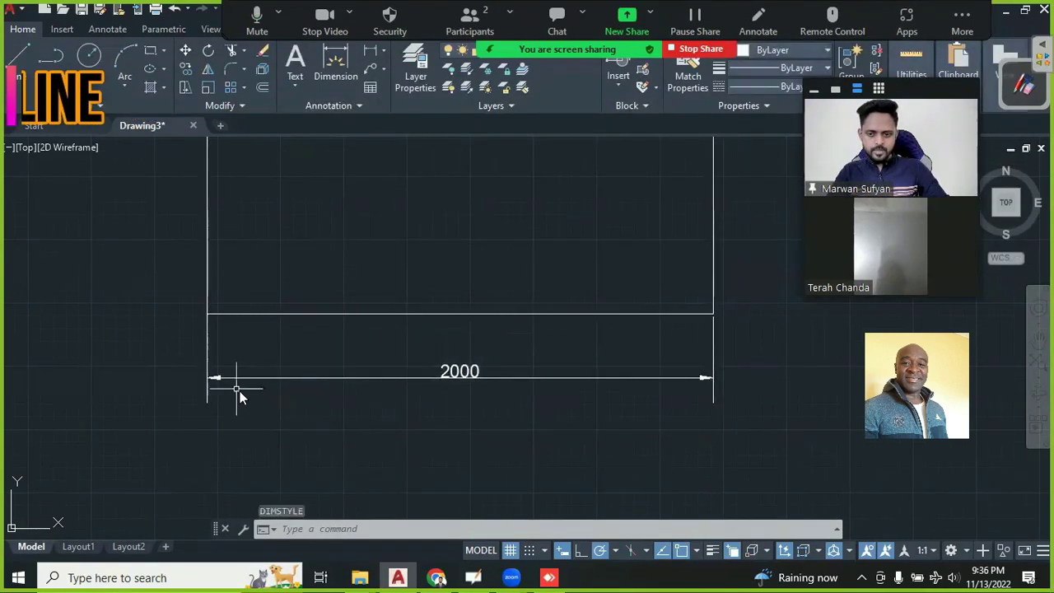
Step: Highlight the left extension line and 2000 dimension line with on-screen annotation marks
{"action": "mouse_move", "coordinate": [1021, 95]}
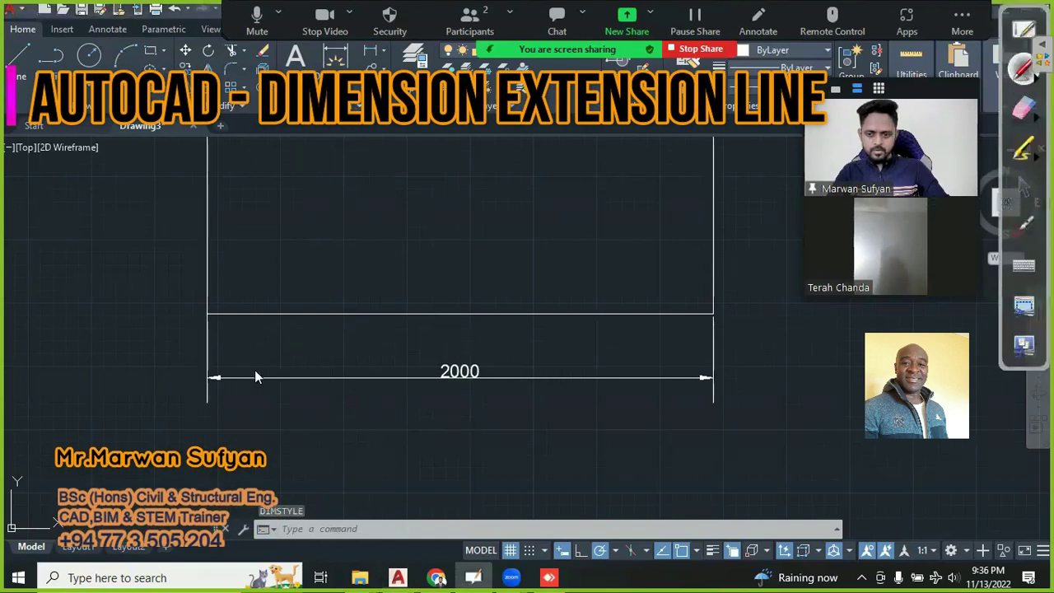
{"action": "left_click_drag", "start_coordinate": [196, 378], "coordinate": [203, 402]}
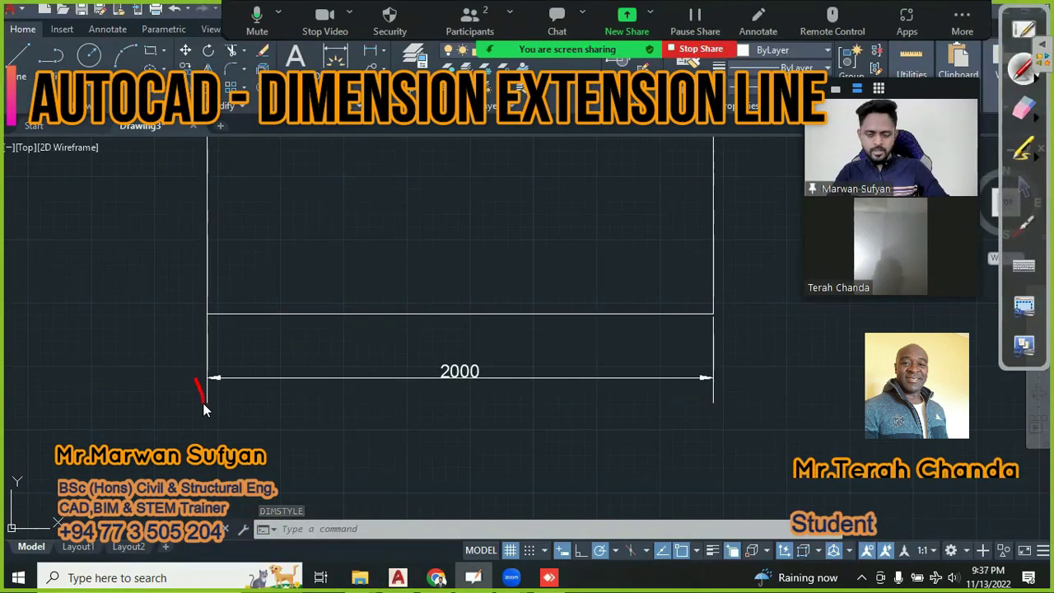
{"action": "left_click_drag", "start_coordinate": [208, 316], "coordinate": [215, 383]}
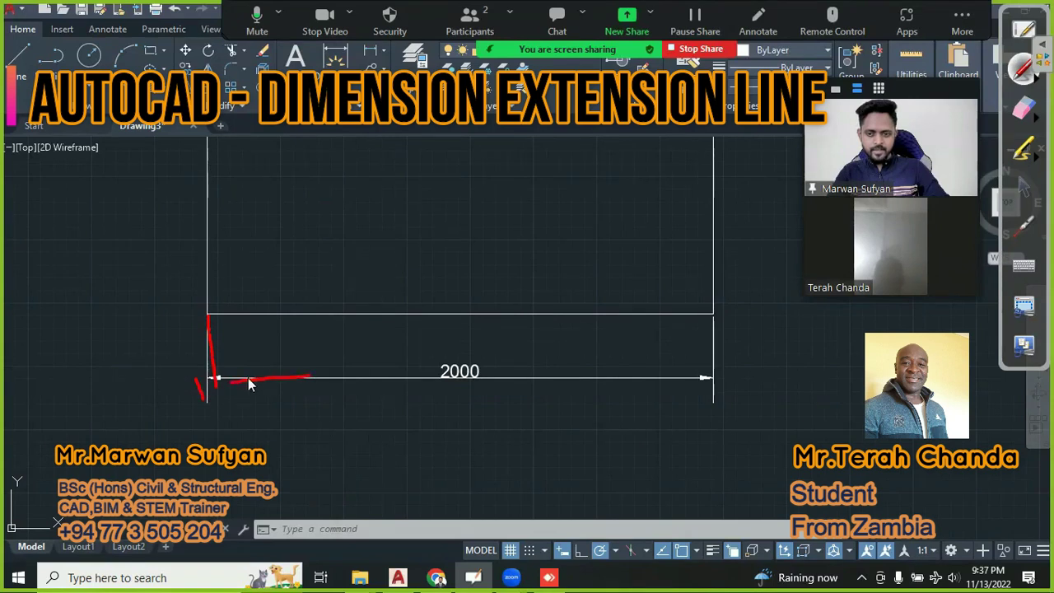
{"action": "left_click_drag", "start_coordinate": [232, 421], "coordinate": [252, 423]}
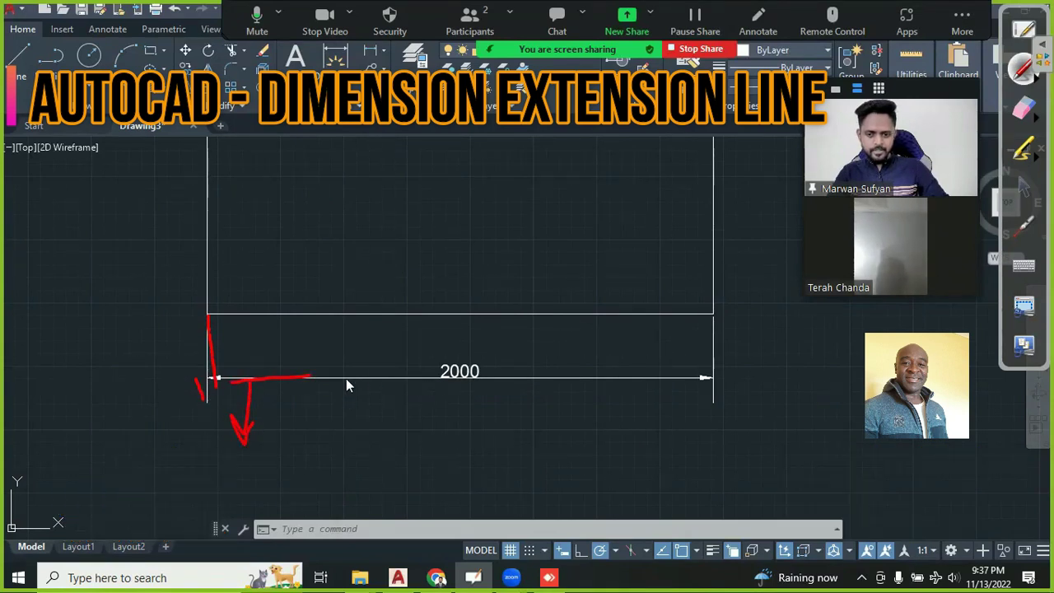
{"action": "left_click_drag", "start_coordinate": [329, 383], "coordinate": [530, 389]}
{"action": "mouse_move", "coordinate": [394, 381]}
{"action": "left_mouse_down"}
{"action": "mouse_move", "coordinate": [618, 381]}
{"action": "mouse_move", "coordinate": [572, 449]}
{"action": "left_mouse_up"}
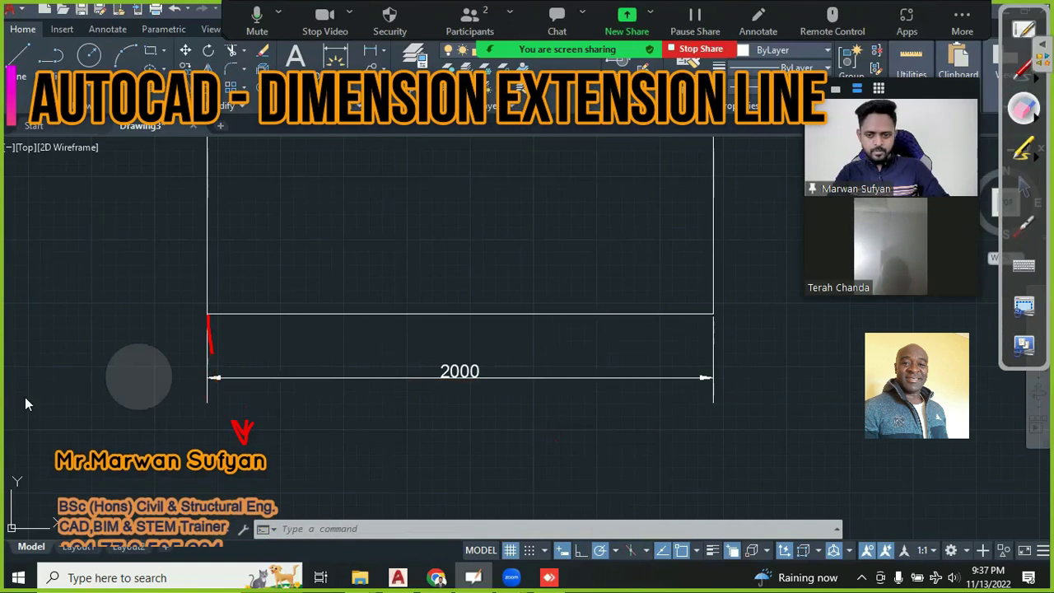
{"action": "left_click", "coordinate": [1026, 189]}
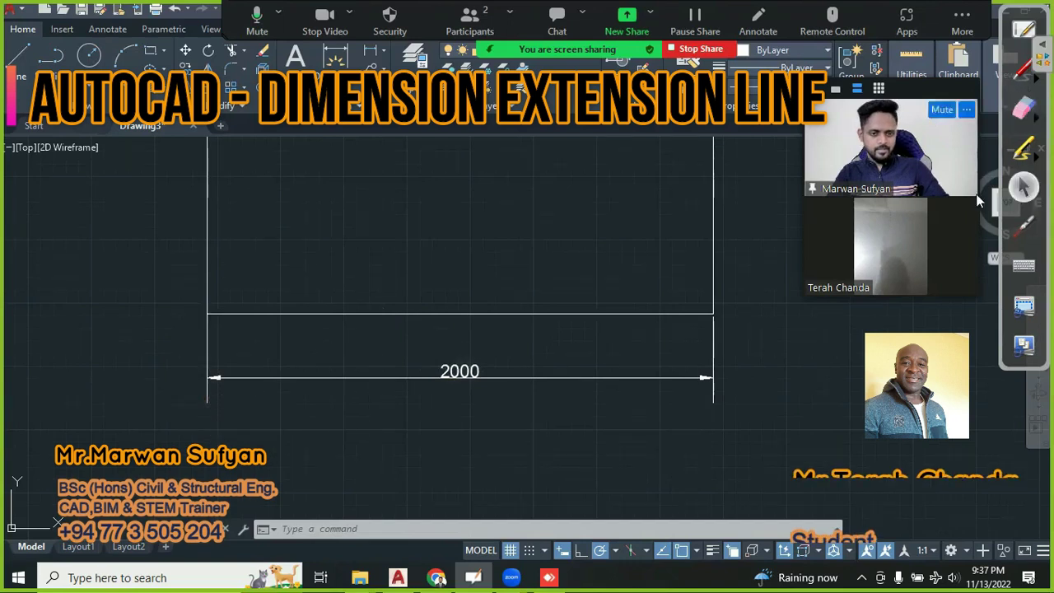
Step: Start the DIMLINEAR command using the DLI alias
{"action": "scroll", "coordinate": [344, 204], "scroll_direction": "down", "scroll_amount": 2}
{"action": "type", "text": "dl"}
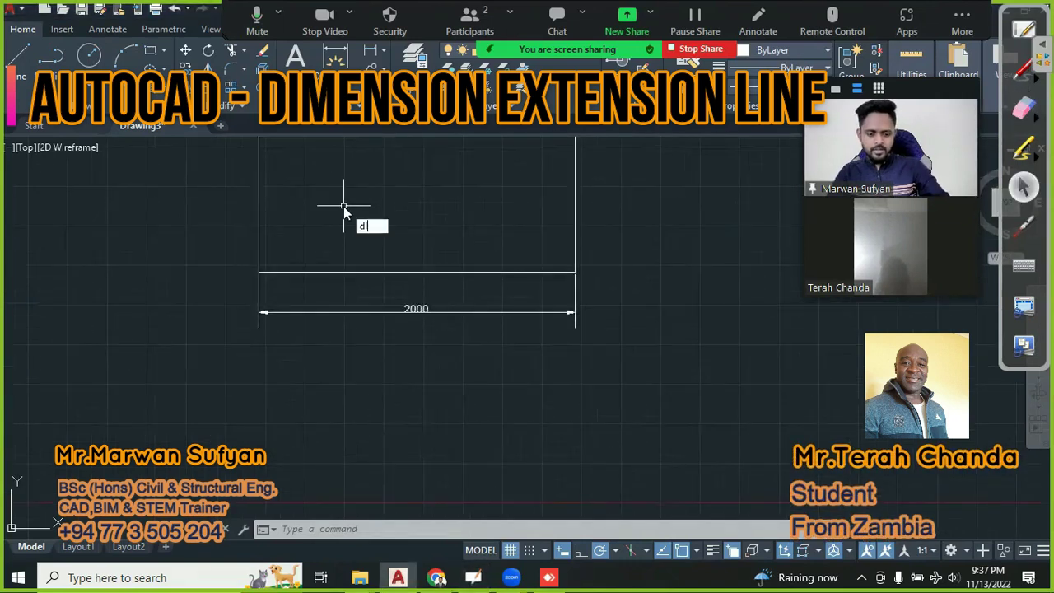
{"action": "type", "text": "i"}
{"action": "key", "text": "Return"}
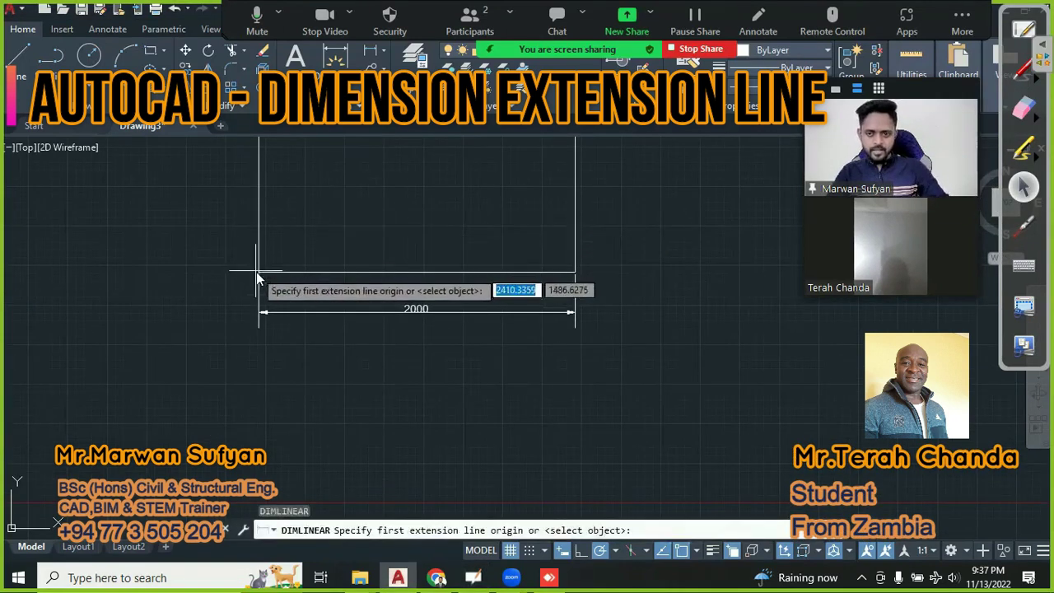
Step: Place a trial dimension across the bottom corners, delete the resulting 2023.43 dimension, and reopen styles
{"action": "left_click", "coordinate": [258, 272]}
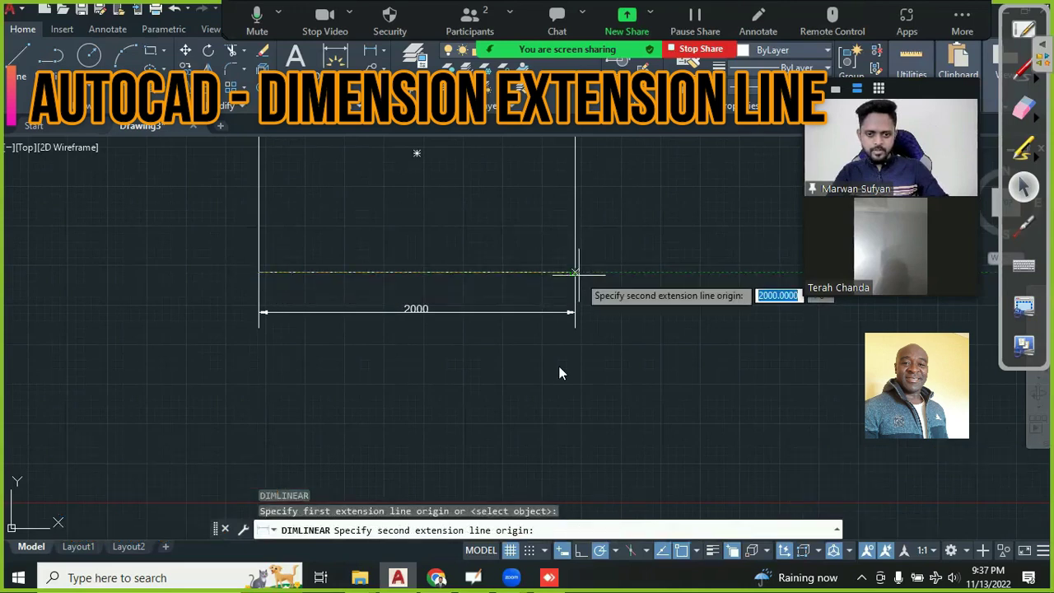
{"action": "left_click", "coordinate": [567, 448]}
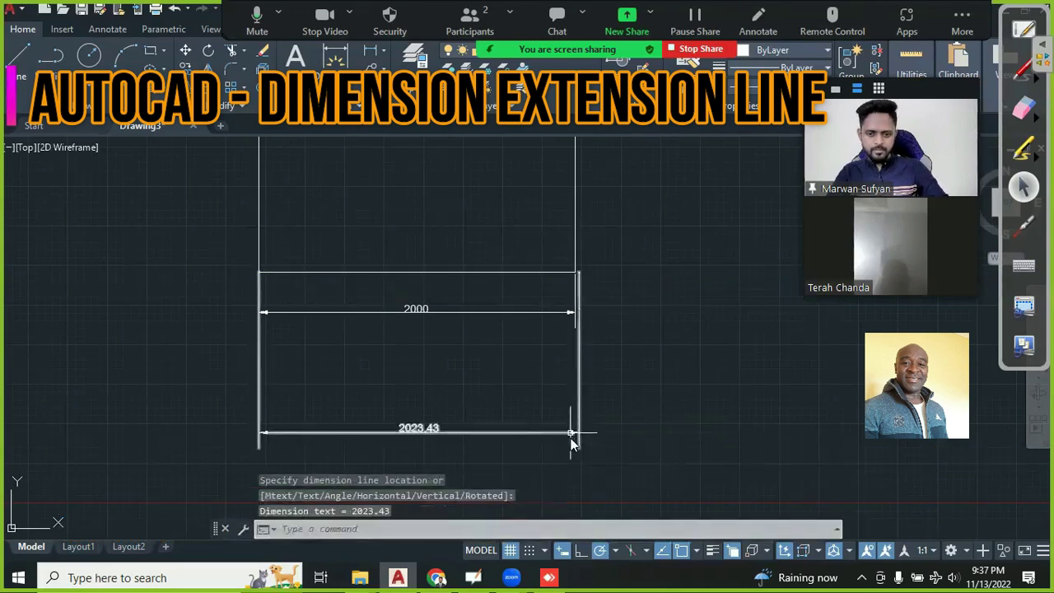
{"action": "key", "text": "Escape"}
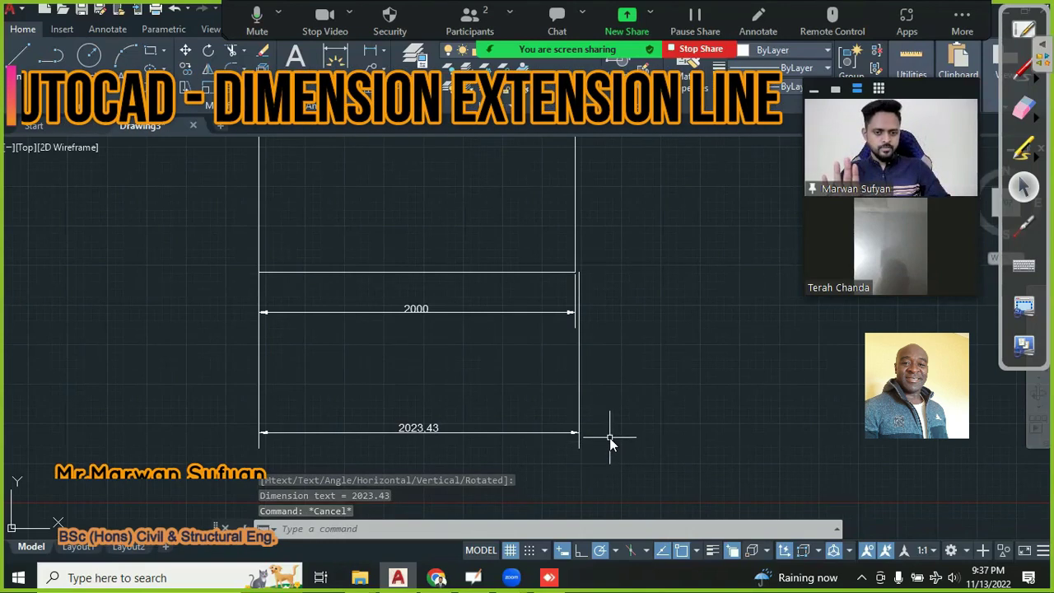
{"action": "left_click", "coordinate": [610, 436]}
{"action": "left_click", "coordinate": [523, 397]}
{"action": "key", "text": "Delete"}
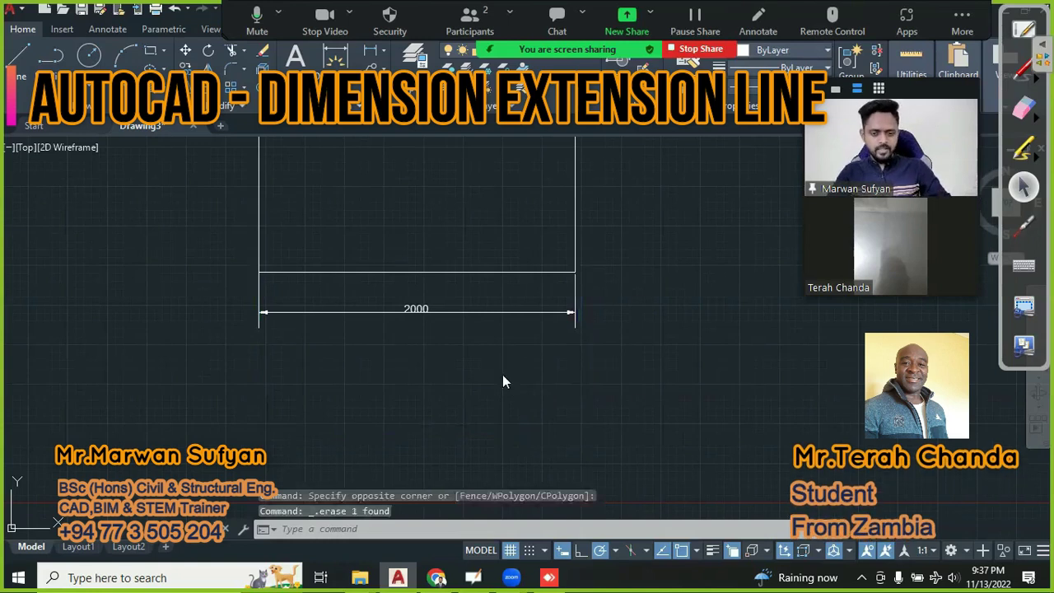
{"action": "type", "text": "d"}
{"action": "key", "text": "Return"}
Step: Set the ISO-25 extension-line offset from origin to 100 and return to the drawing
{"action": "left_click", "coordinate": [687, 254]}
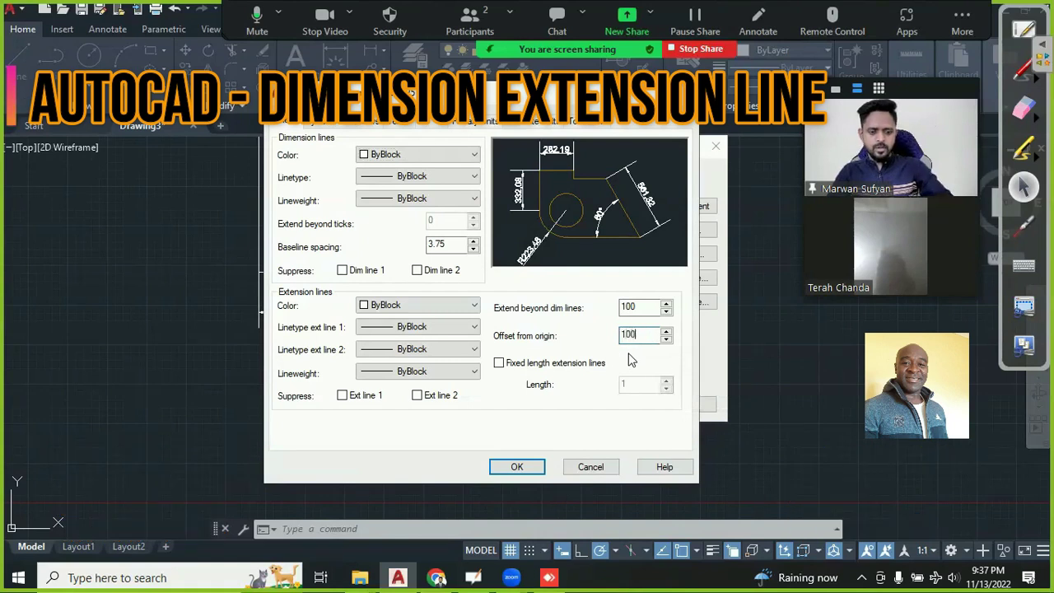
{"action": "left_click", "coordinate": [517, 467]}
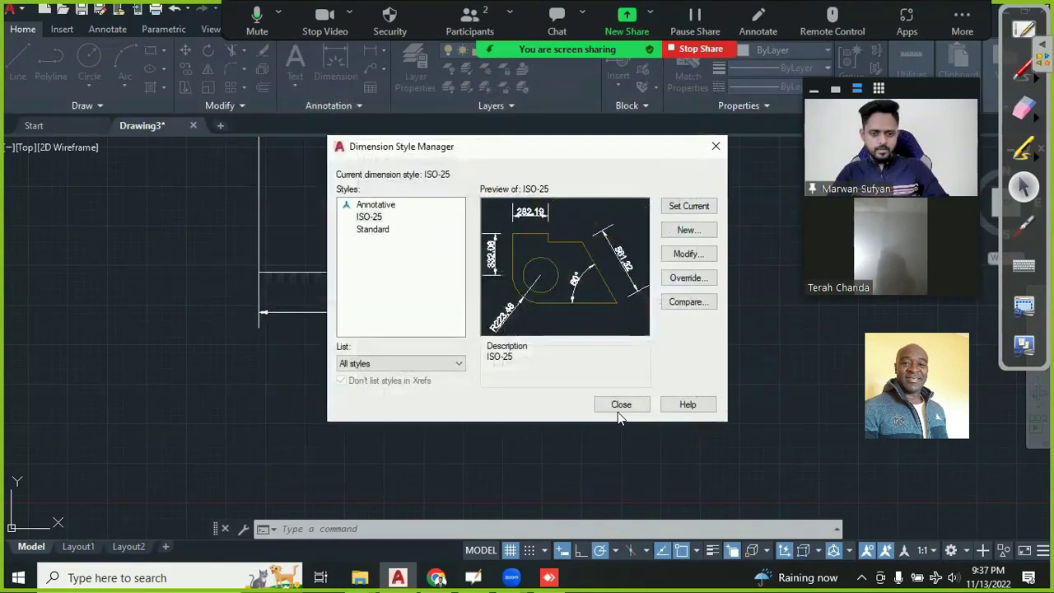
{"action": "left_click", "coordinate": [620, 404]}
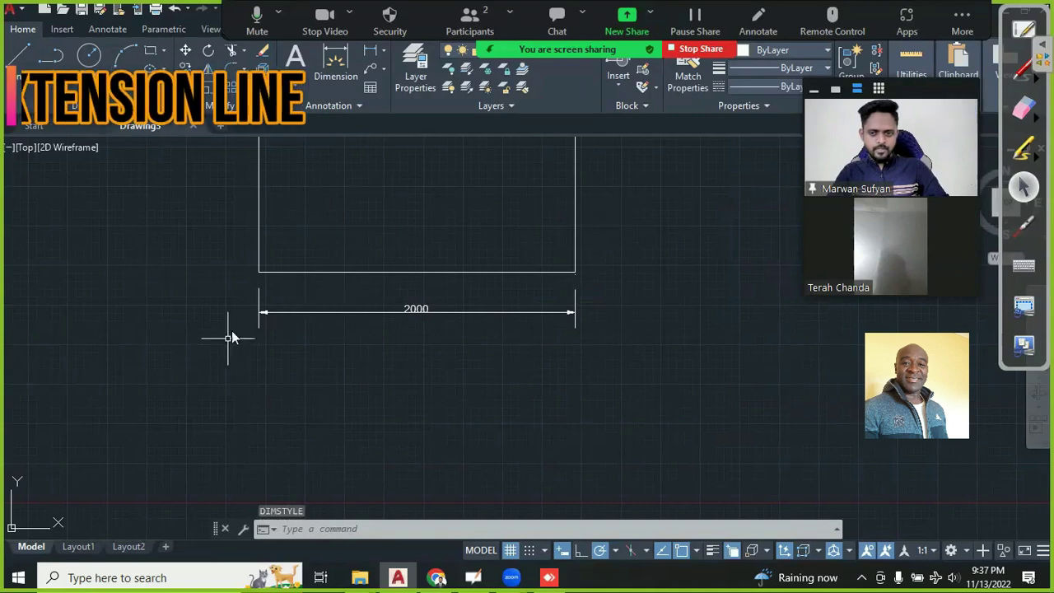
{"action": "scroll", "coordinate": [255, 300], "scroll_direction": "up", "scroll_amount": 2}
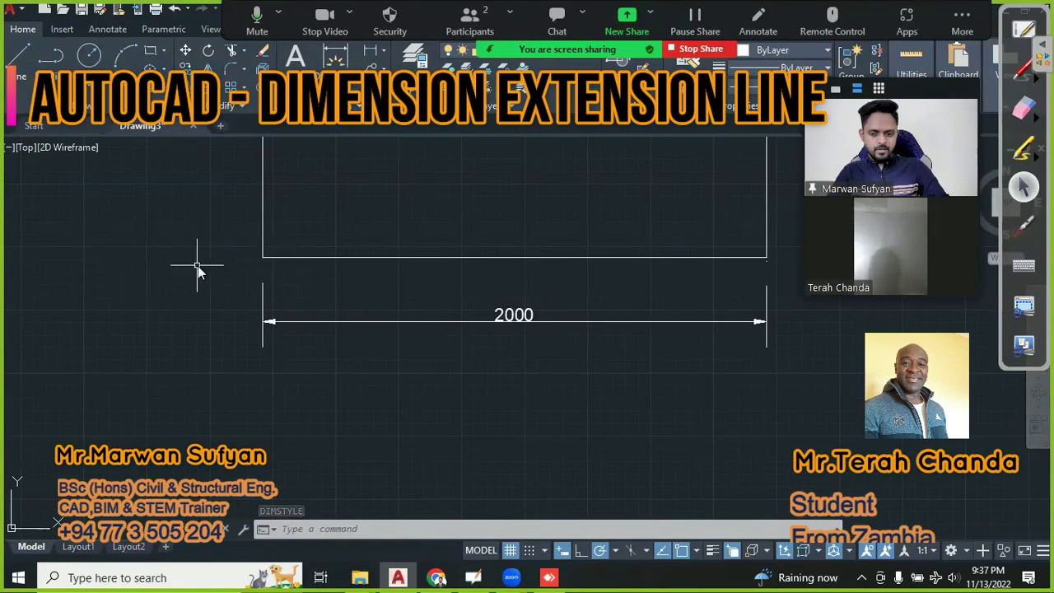
{"action": "scroll", "coordinate": [197, 276], "scroll_direction": "down", "scroll_amount": 2}
{"action": "type", "text": "dli"}
{"action": "key", "text": "Return"}
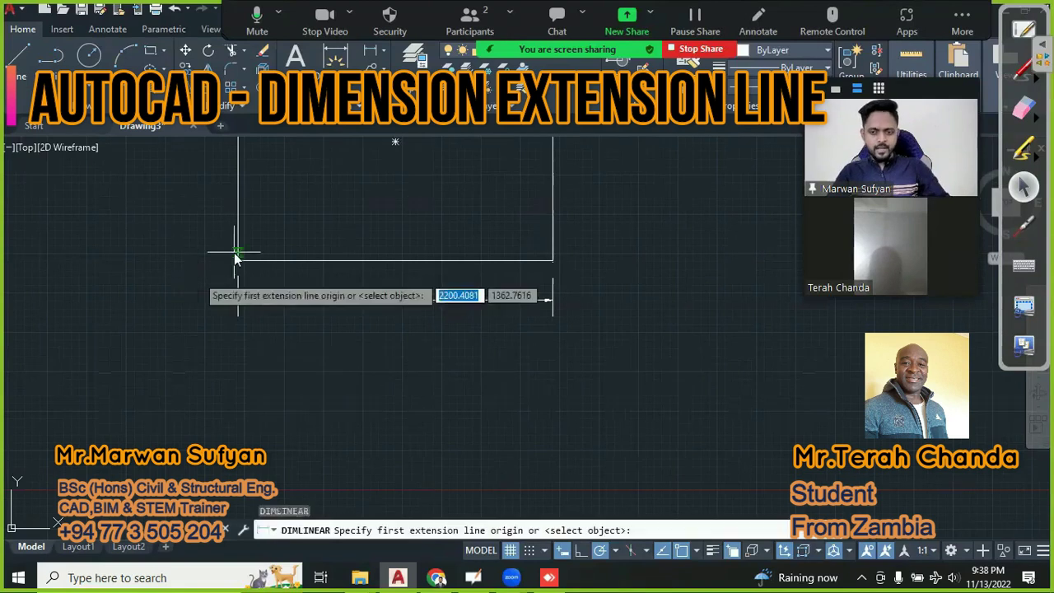
{"action": "left_click", "coordinate": [240, 262]}
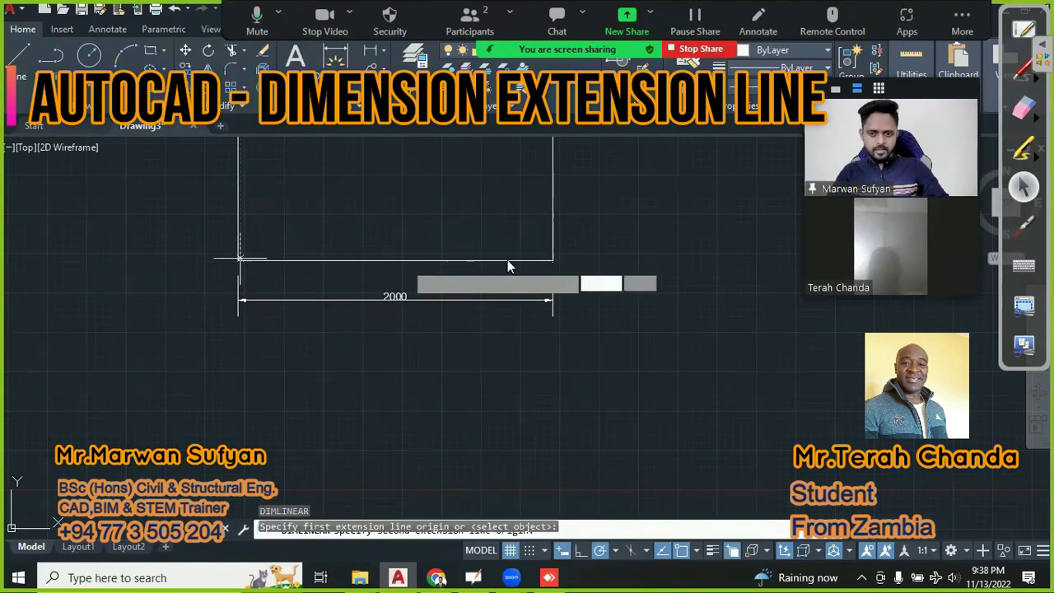
{"action": "left_click", "coordinate": [551, 264]}
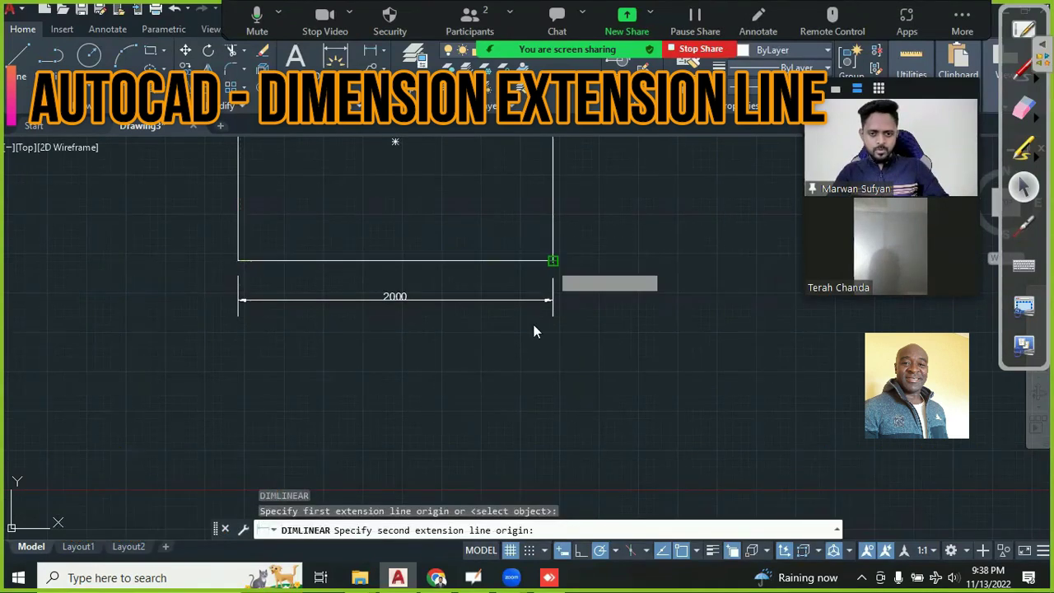
{"action": "left_click", "coordinate": [520, 387]}
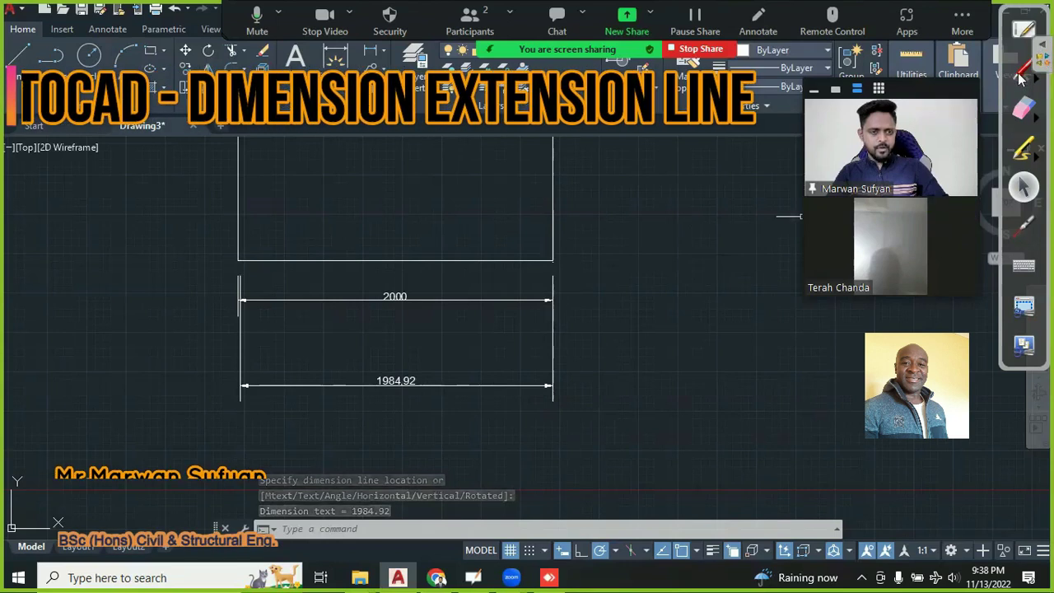
Step: Sketch the desired extension-line overshoot with annotation marks, then erase those marks
{"action": "left_click_drag", "start_coordinate": [556, 260], "coordinate": [661, 256]}
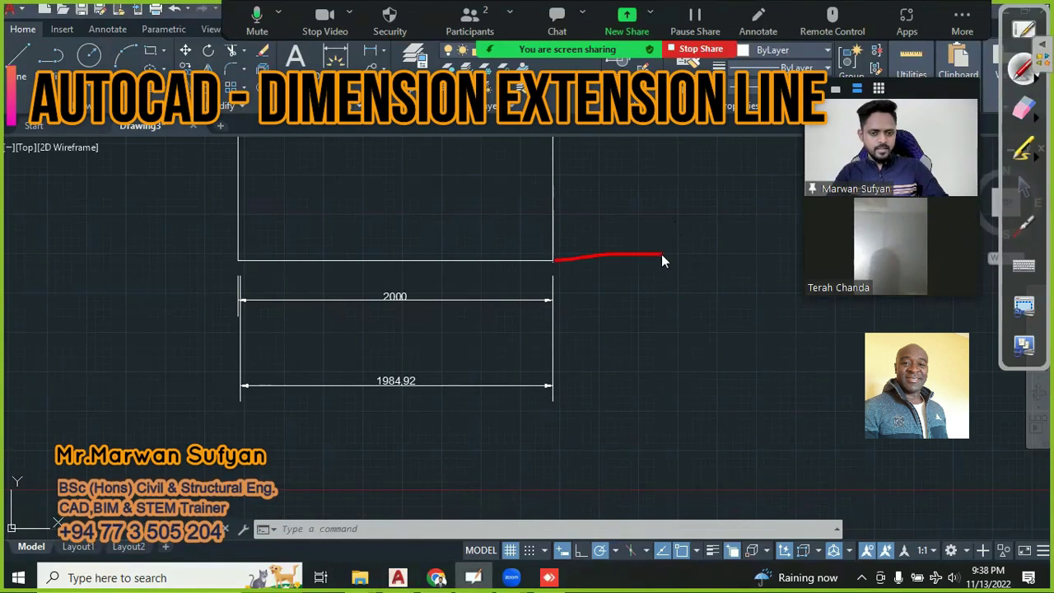
{"action": "left_click_drag", "start_coordinate": [552, 279], "coordinate": [623, 279]}
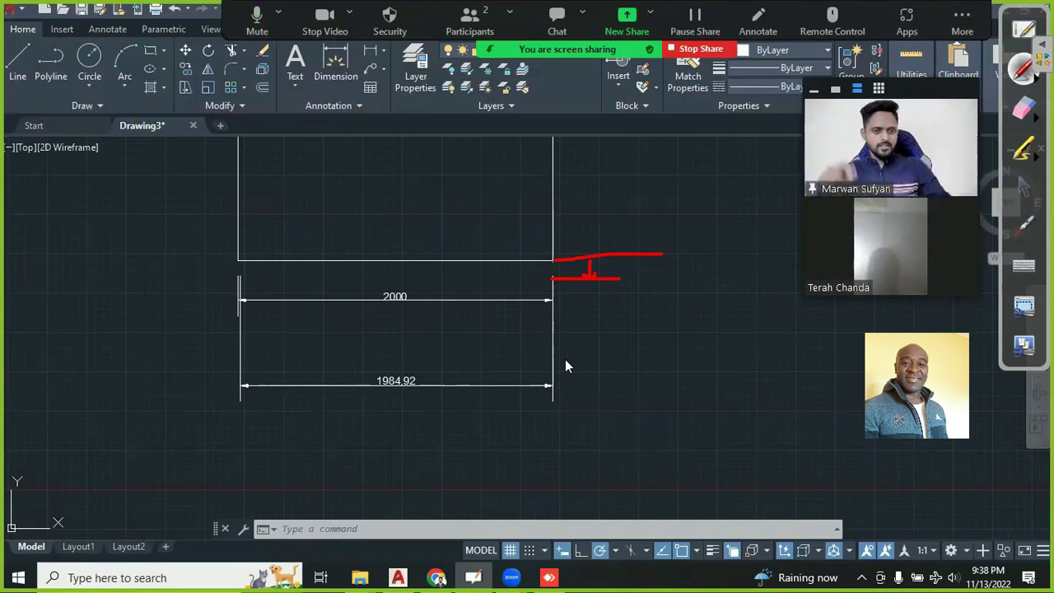
{"action": "left_click", "coordinate": [1025, 110]}
{"action": "left_click_drag", "start_coordinate": [671, 253], "coordinate": [589, 274]}
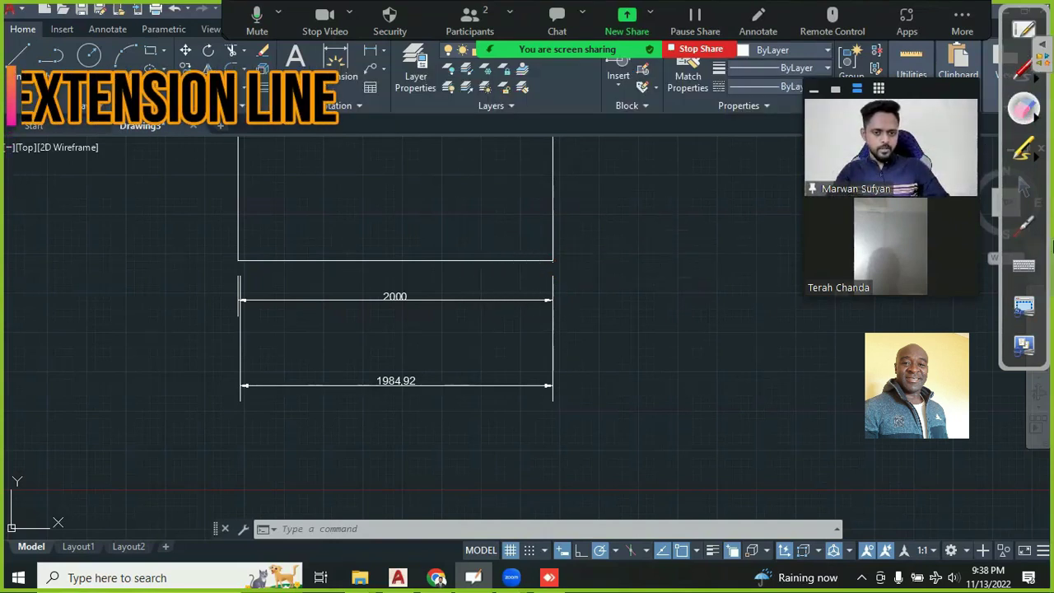
Step: Crossing-select and delete the 1984.92 dimension
{"action": "left_click", "coordinate": [567, 419]}
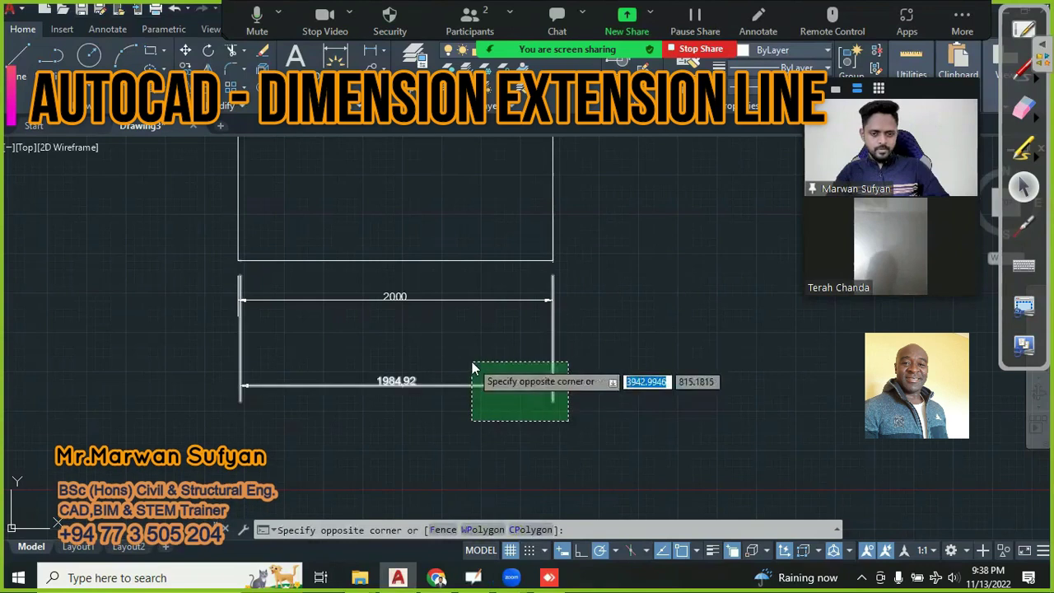
{"action": "left_click", "coordinate": [472, 363]}
{"action": "key", "text": "Delete"}
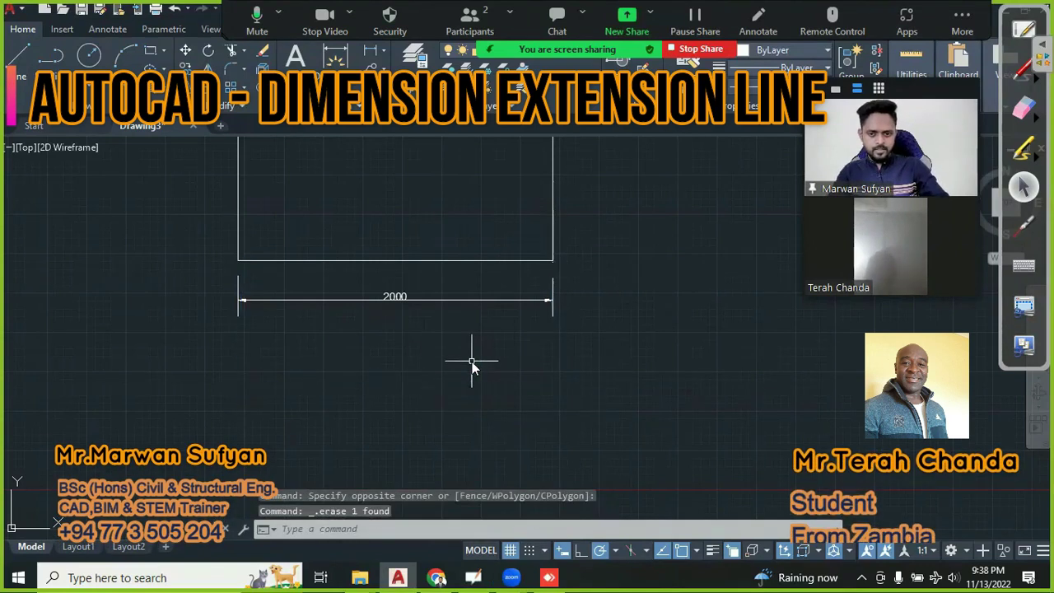
Step: Enable fixed-length extension lines with length 100 in the ISO-25 style
{"action": "key", "text": "Escape"}
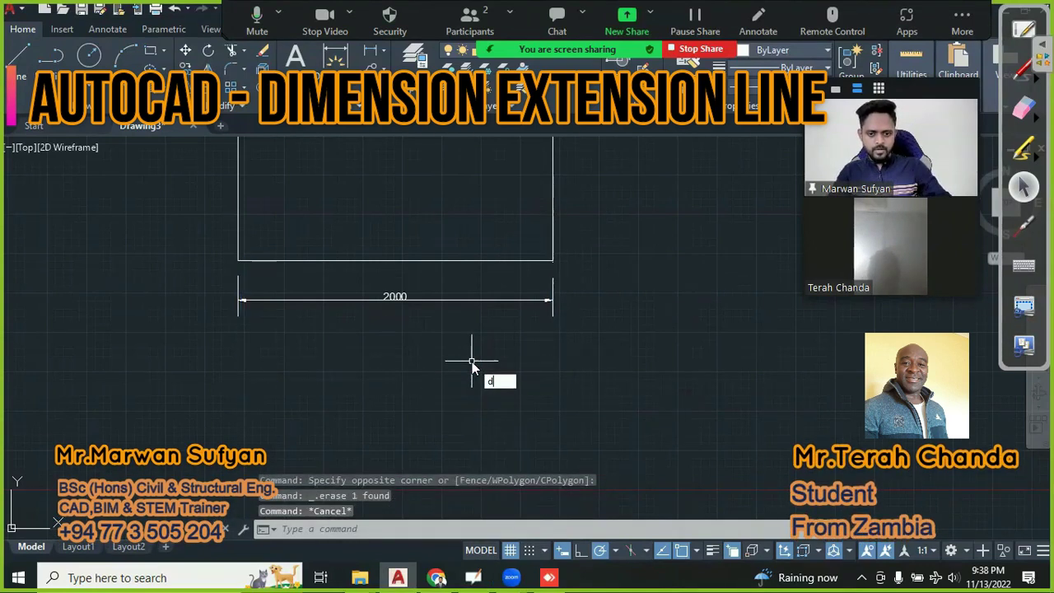
{"action": "type", "text": "d"}
{"action": "key", "text": "Return"}
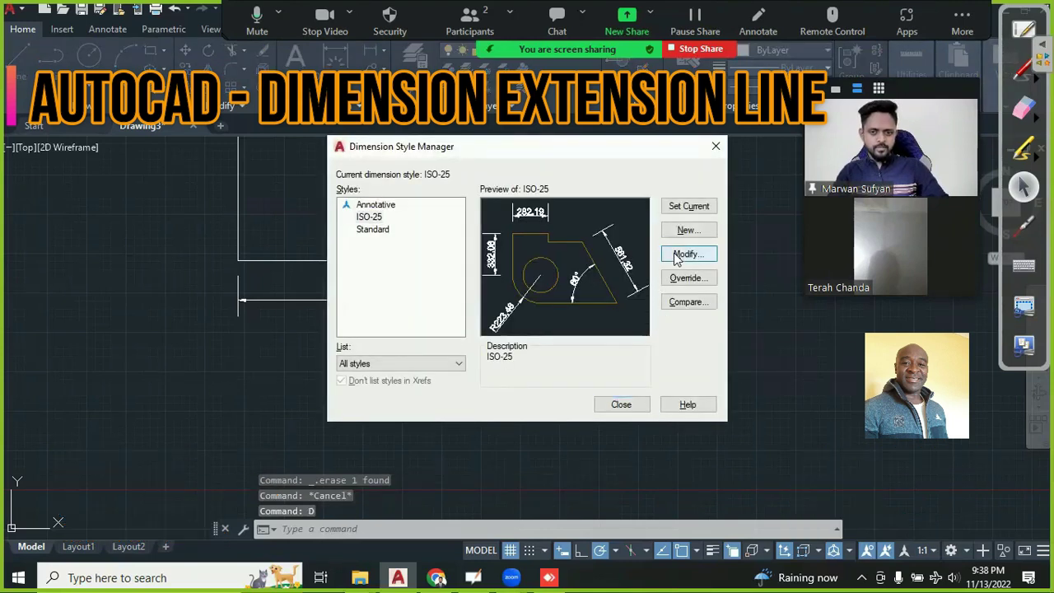
{"action": "left_click", "coordinate": [688, 253]}
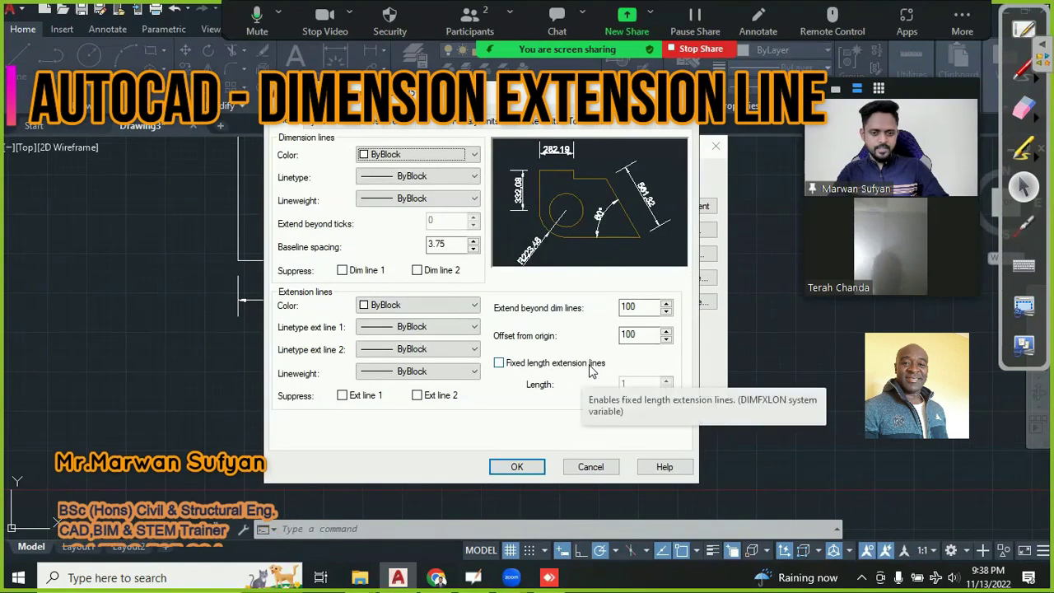
{"action": "left_click", "coordinate": [499, 363]}
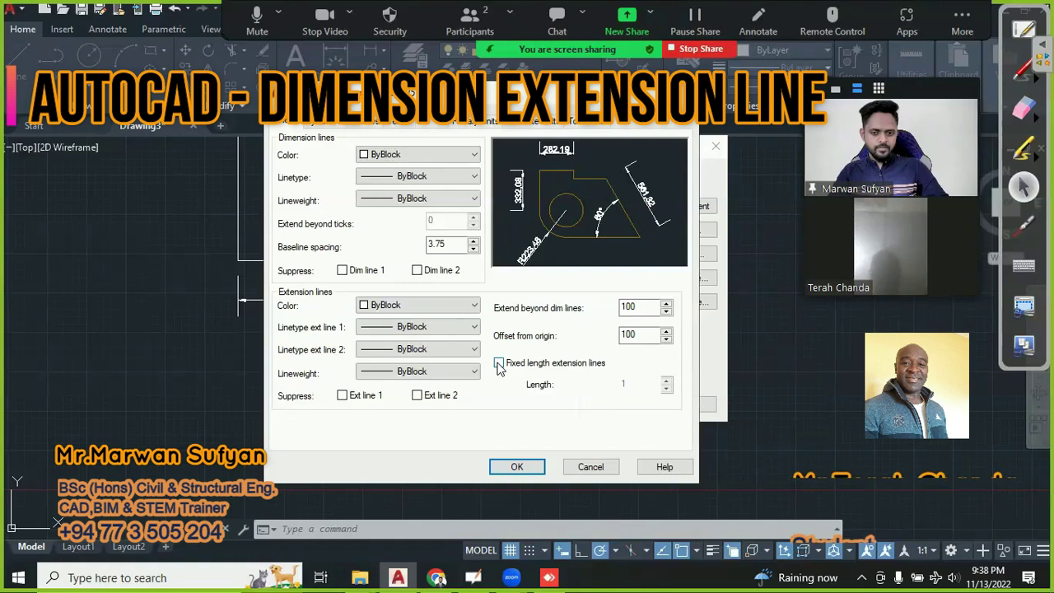
{"action": "left_click", "coordinate": [499, 364]}
{"action": "left_click", "coordinate": [626, 384]}
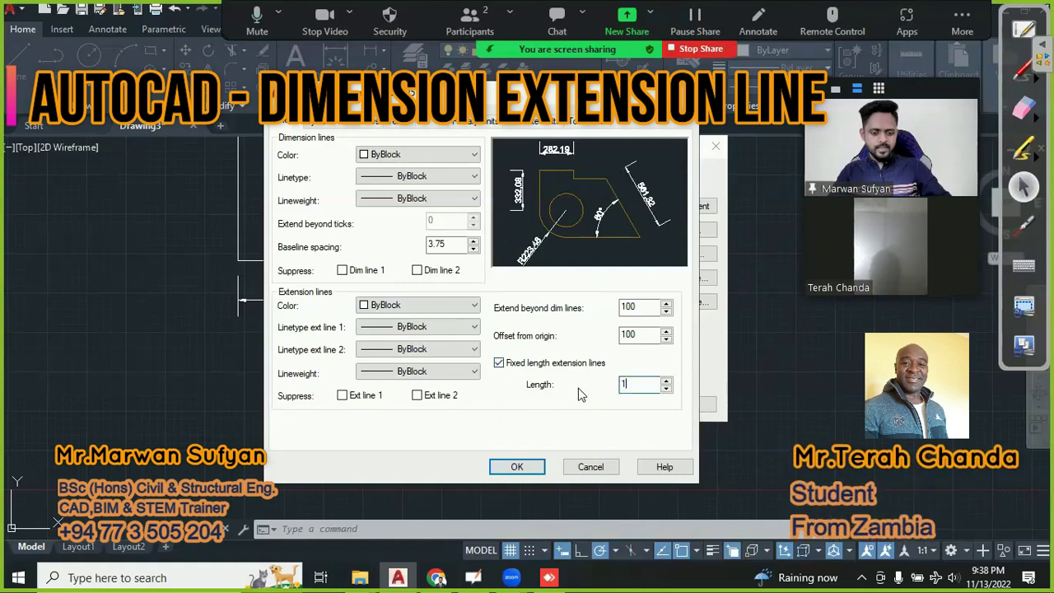
{"action": "type", "text": "00"}
{"action": "left_click", "coordinate": [517, 466]}
{"action": "left_click", "coordinate": [597, 401]}
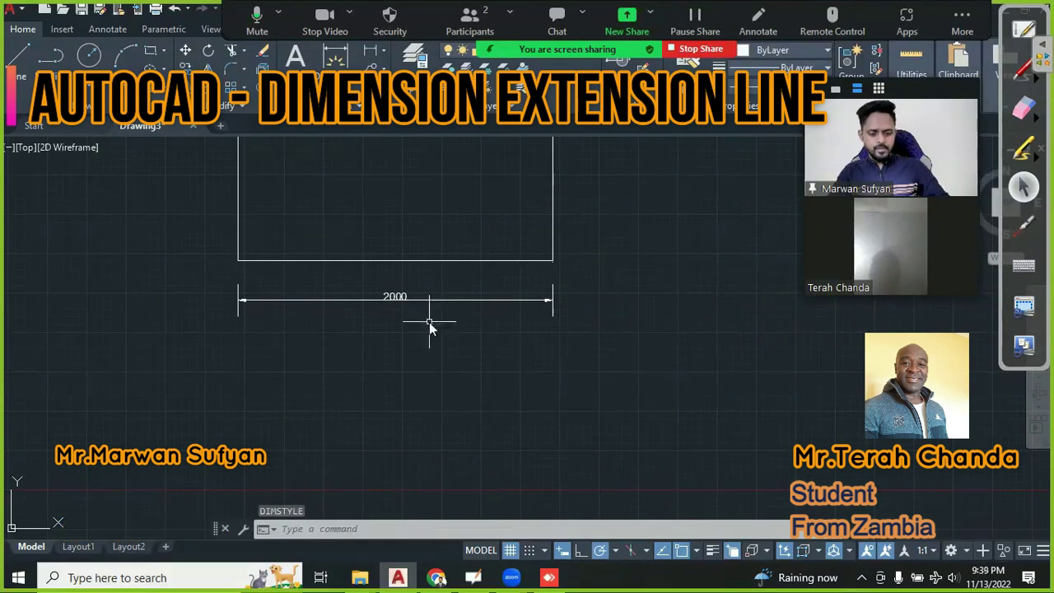
Step: Dimension the rectangle's bottom edge with DLI, placing the 2000 dimension below the first one
{"action": "type", "text": "dli"}
{"action": "key", "text": "Return"}
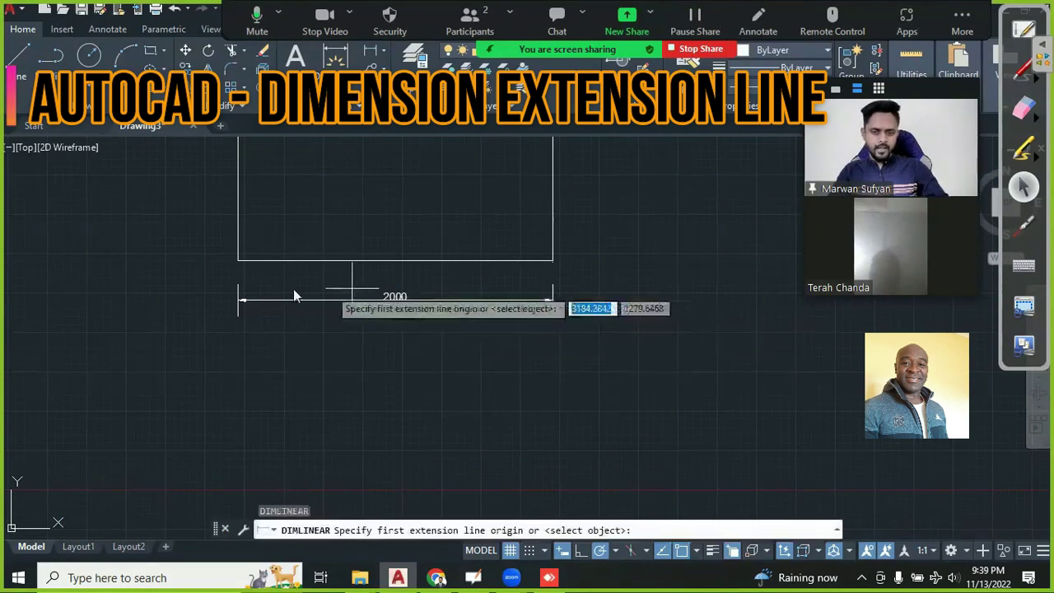
{"action": "left_click", "coordinate": [238, 261]}
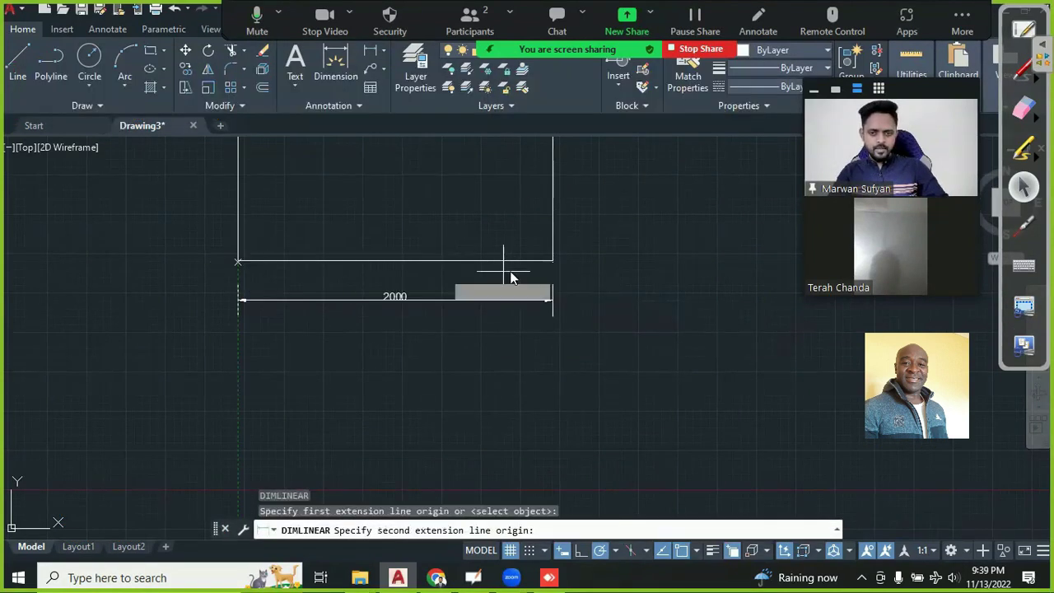
{"action": "left_click", "coordinate": [553, 261]}
{"action": "left_click", "coordinate": [536, 425]}
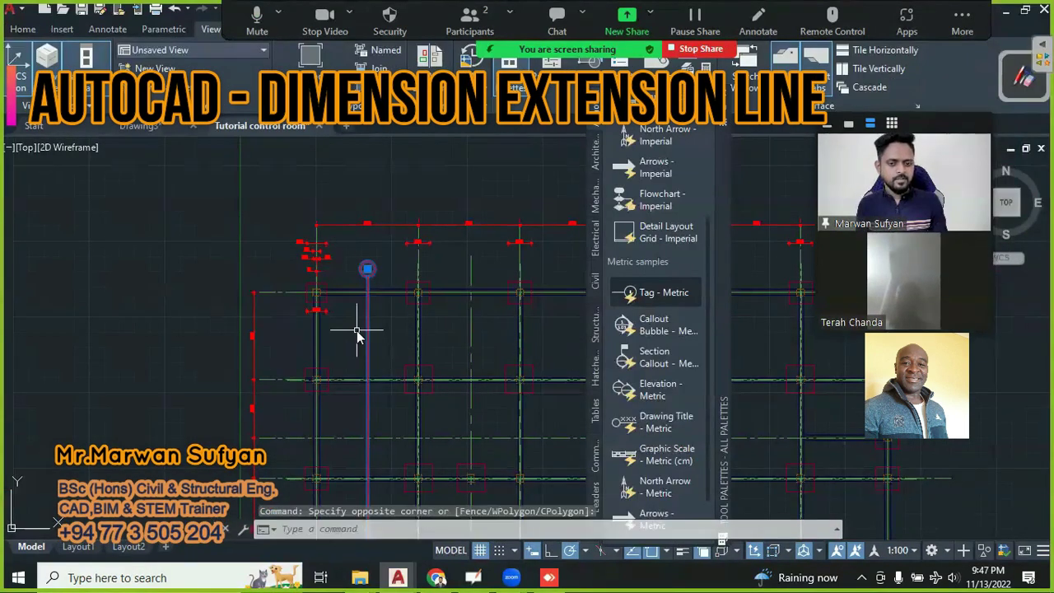
Step: Delete the stray purple vertical line, then zoom out and pan to show the whole grid plan
{"action": "key", "text": "Delete"}
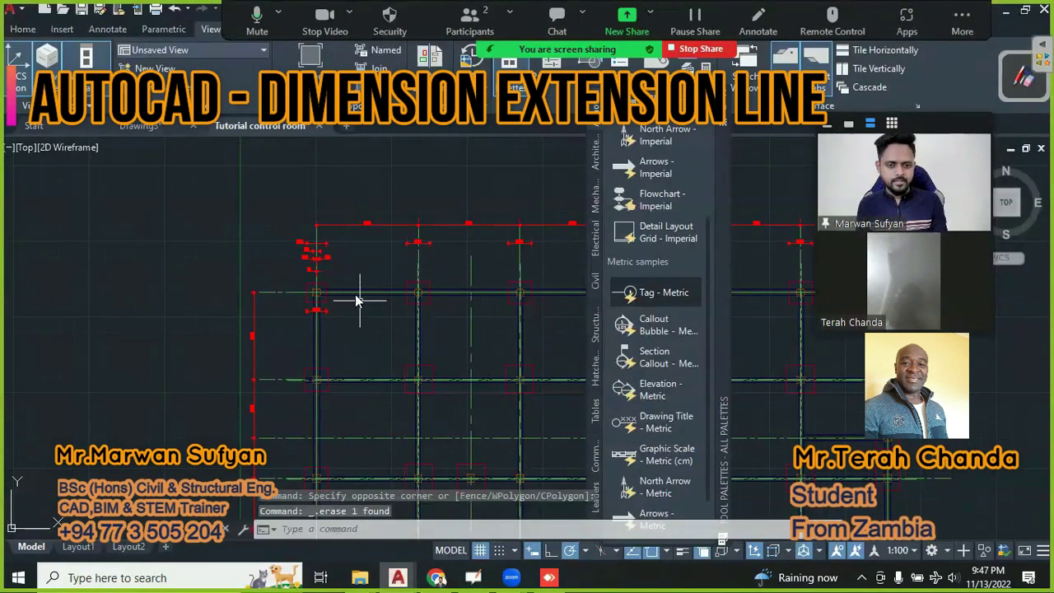
{"action": "scroll", "coordinate": [310, 237], "scroll_direction": "down", "scroll_amount": 1}
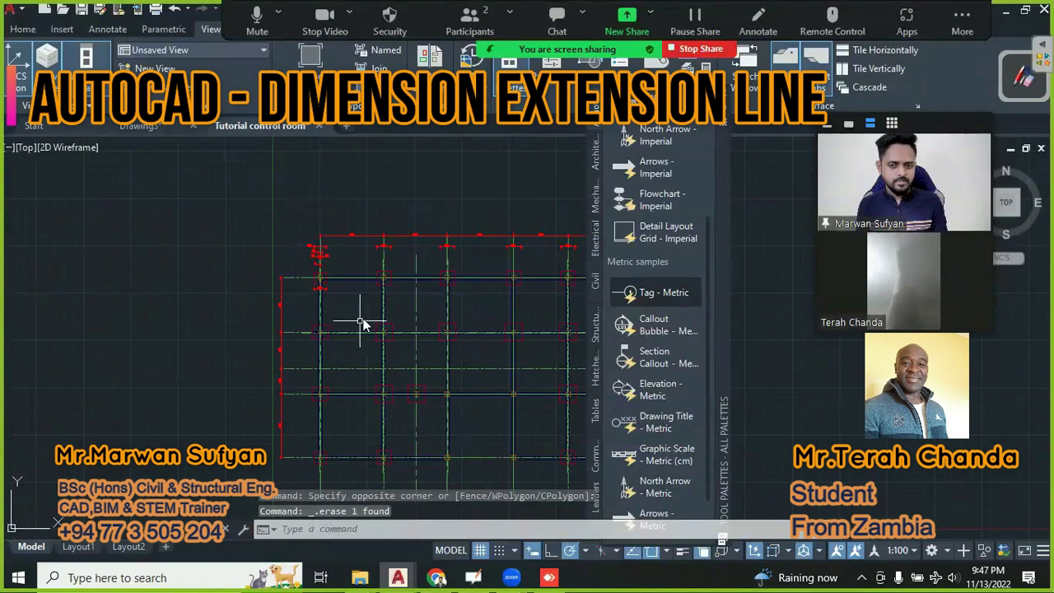
{"action": "middle_click_drag", "start_coordinate": [307, 277], "coordinate": [286, 264]}
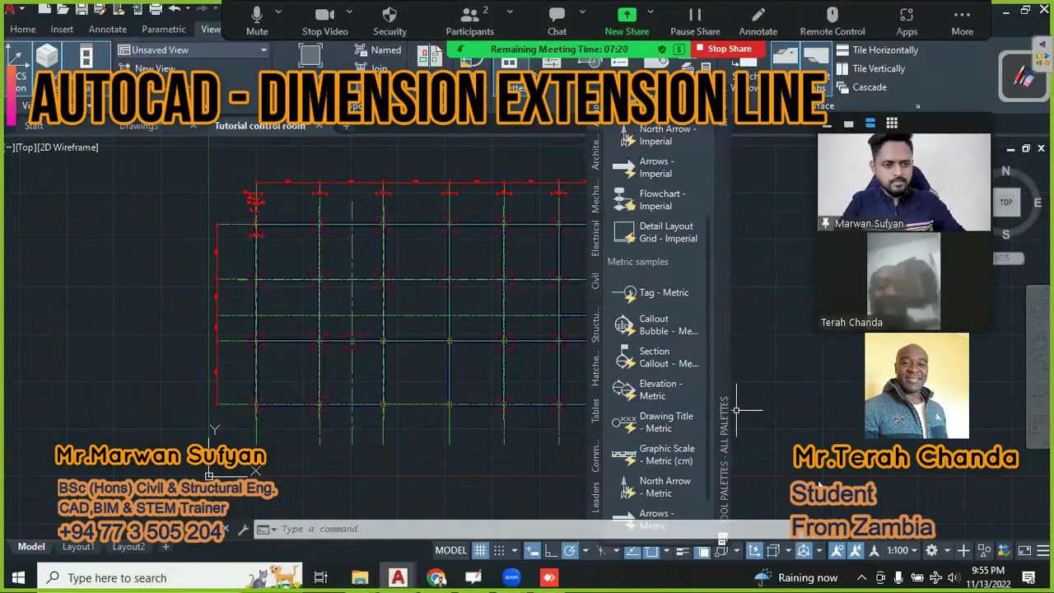
{"action": "mouse_move", "coordinate": [928, 257]}
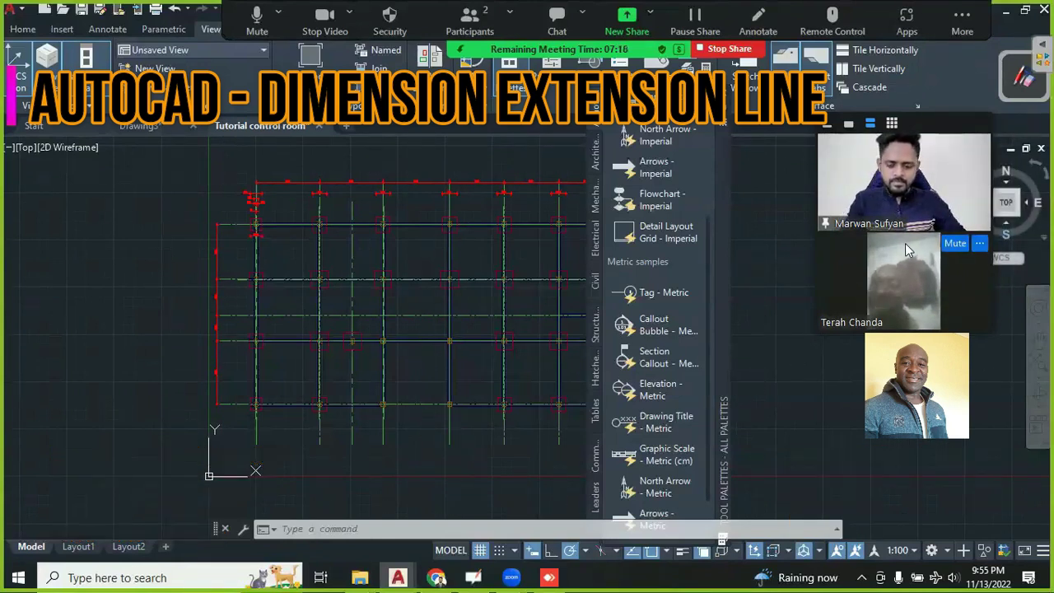
{"action": "type", "text": "s"}
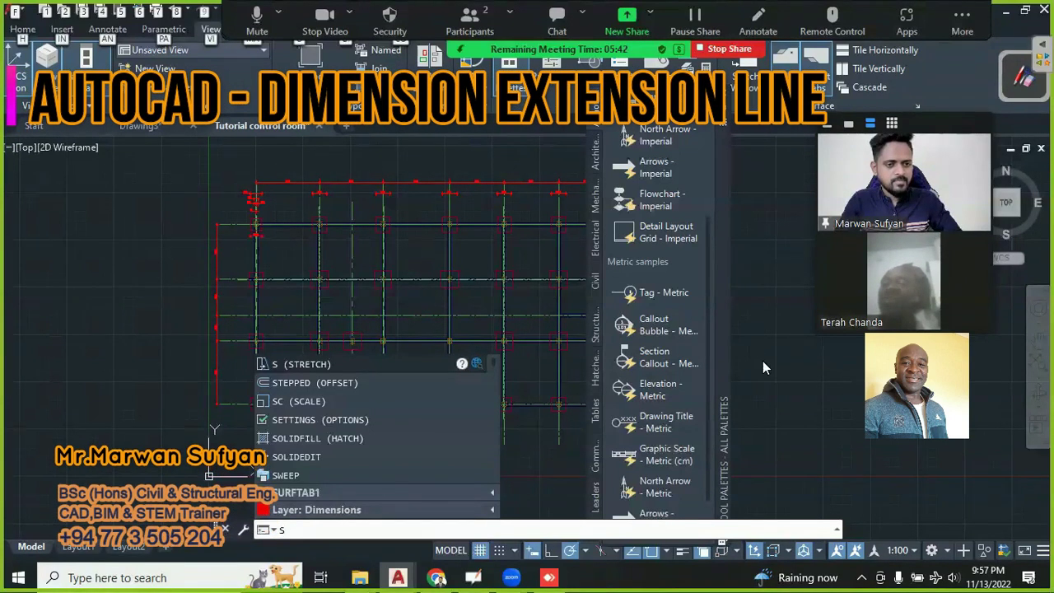
{"action": "mouse_move", "coordinate": [919, 316]}
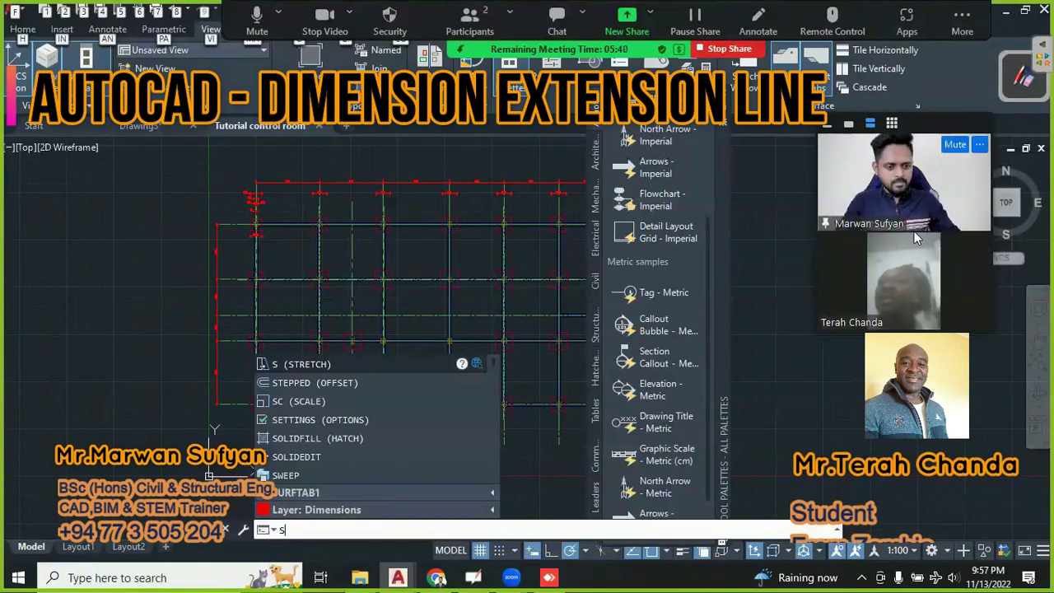